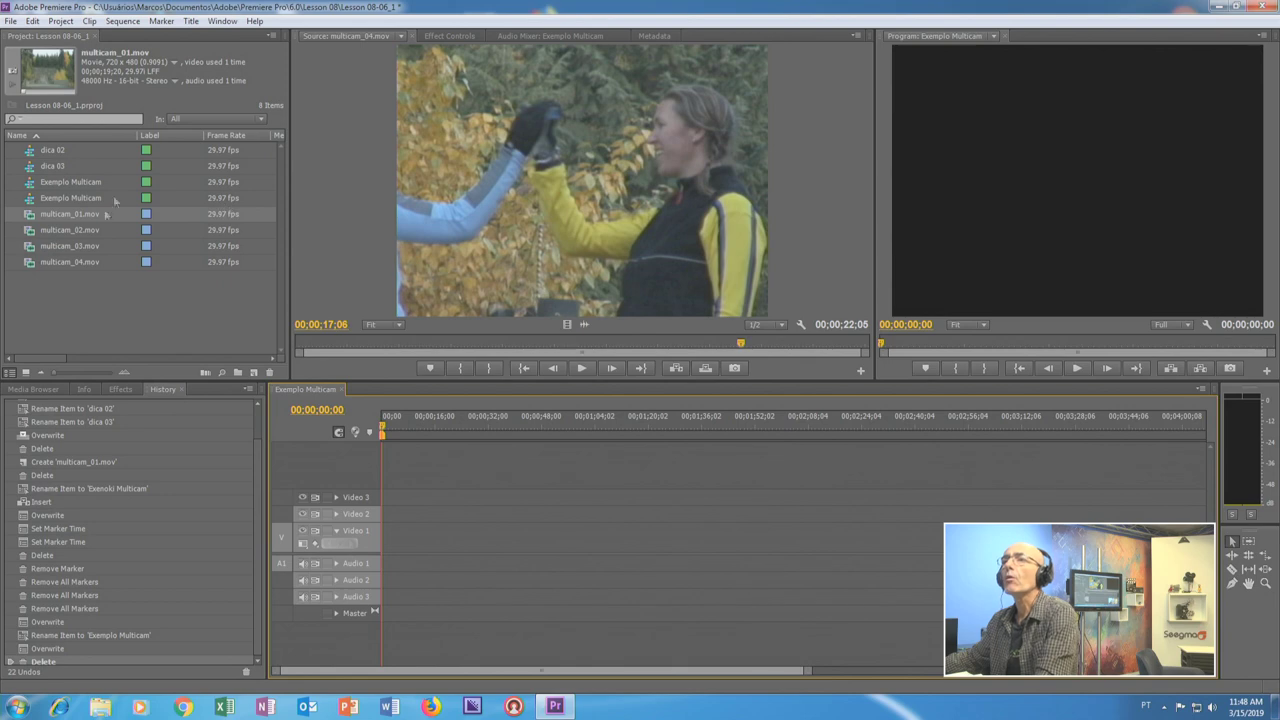
Load multicam_01.mov in the Source monitor and scrub to the hand-slap frame
left_click(55, 185)
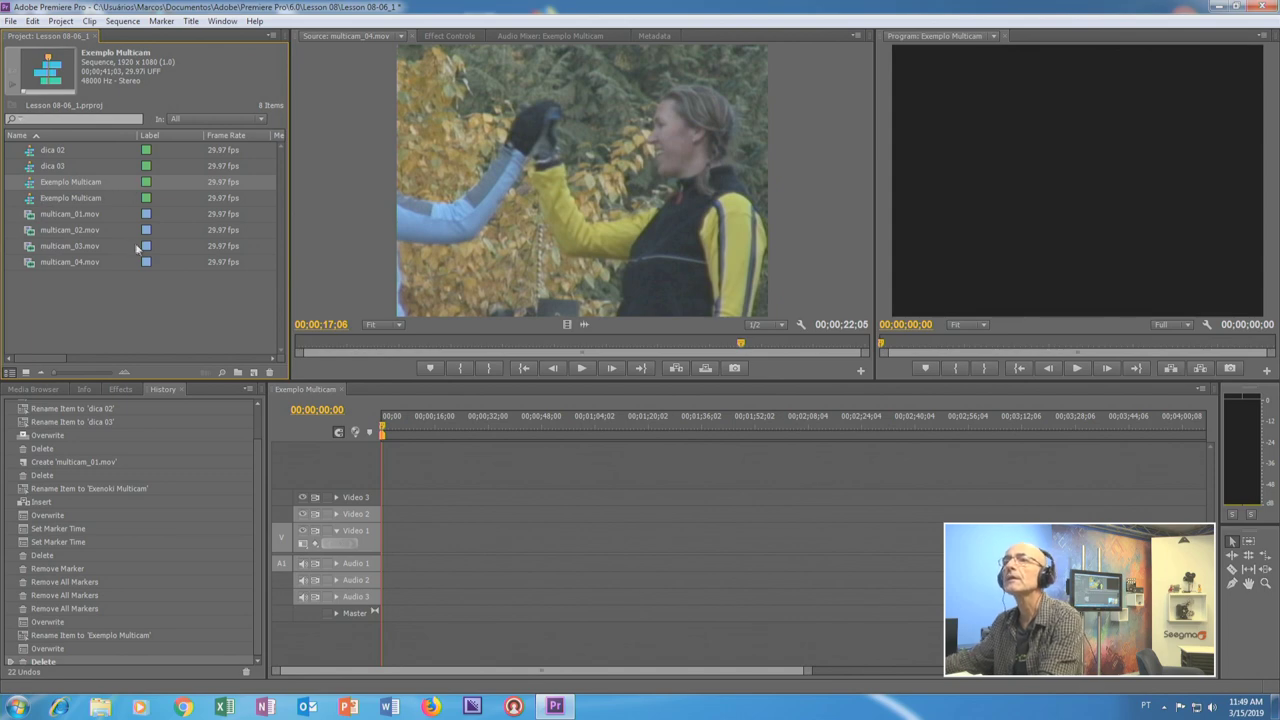
left_click(52, 216)
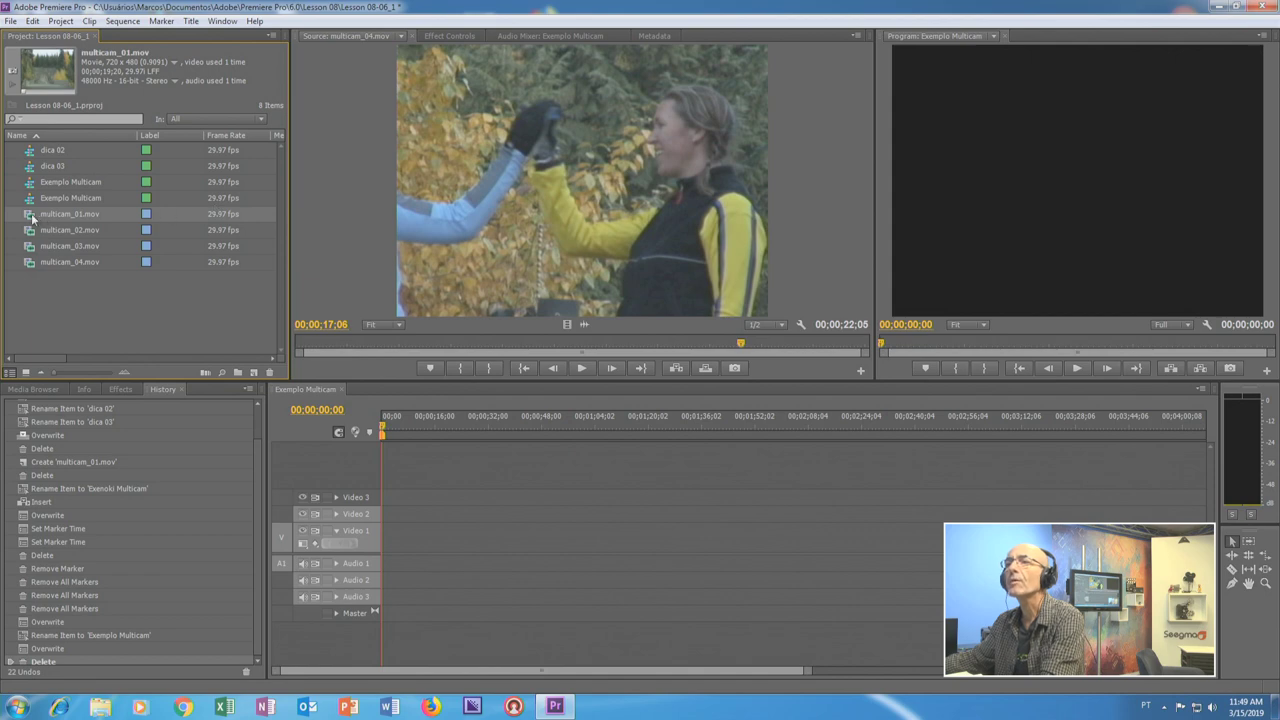
double_click(31, 217)
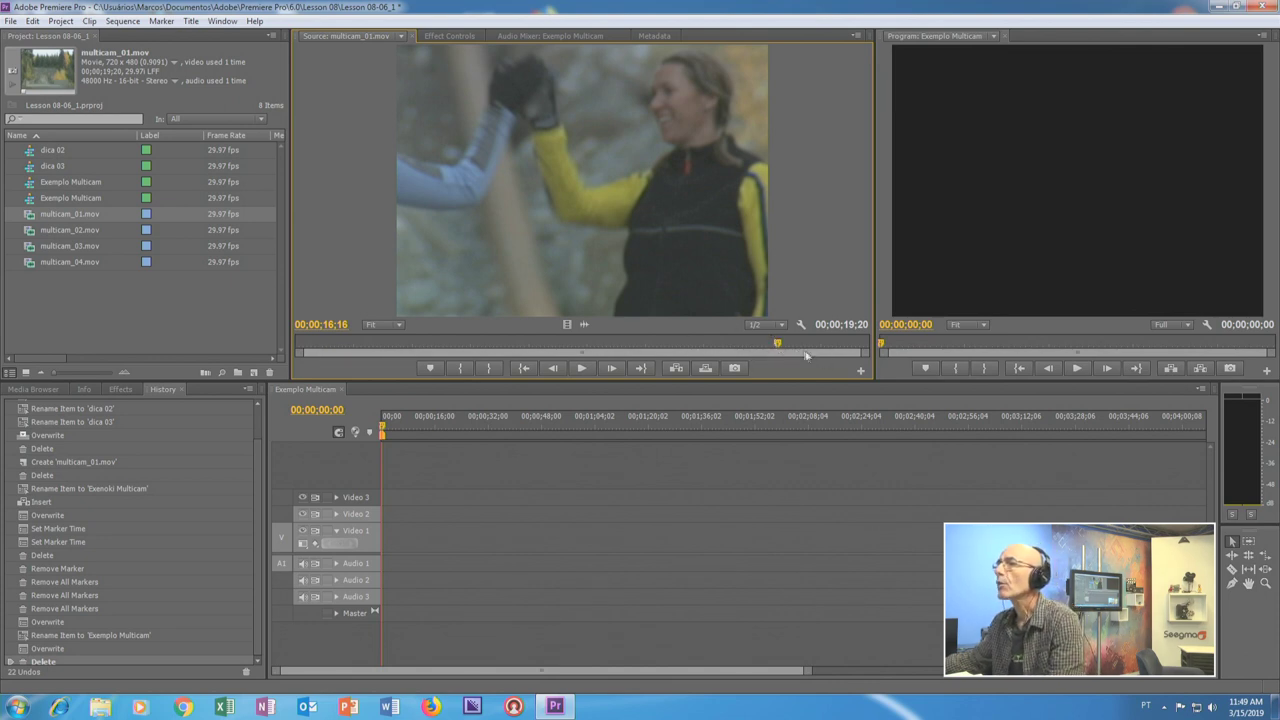
left_click_drag(777, 345, 778, 346)
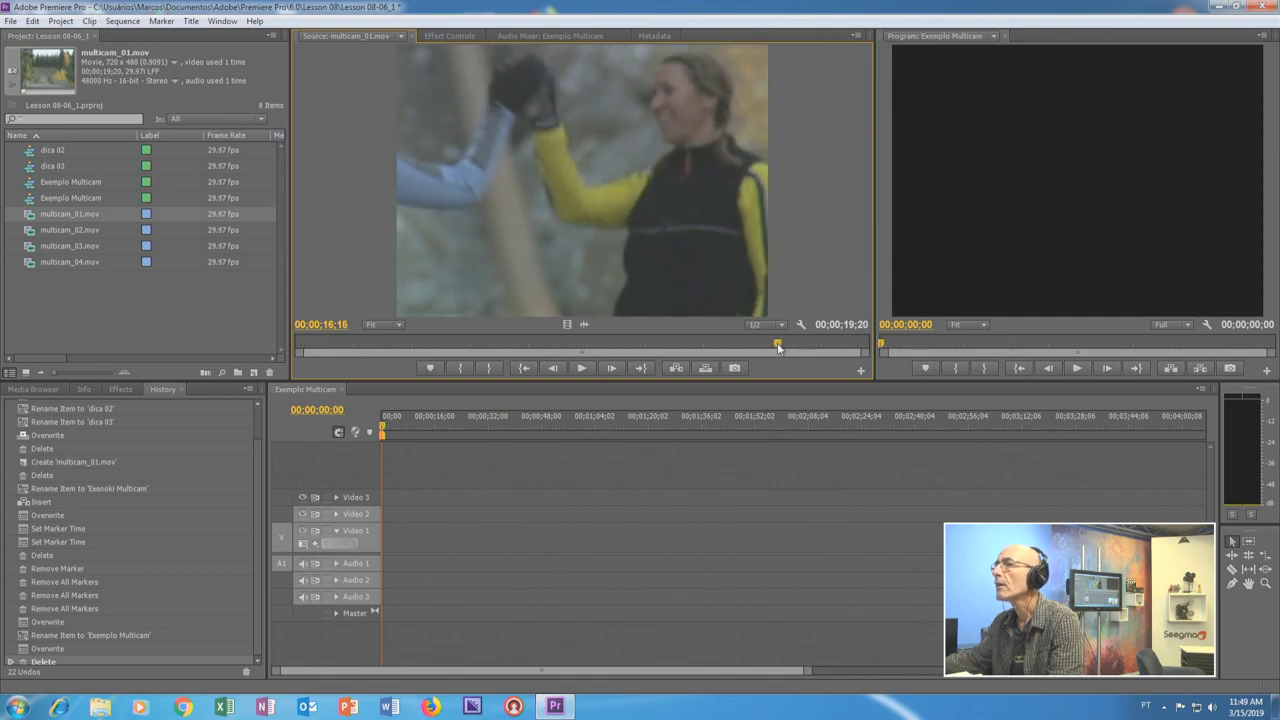
left_click_drag(778, 346, 773, 347)
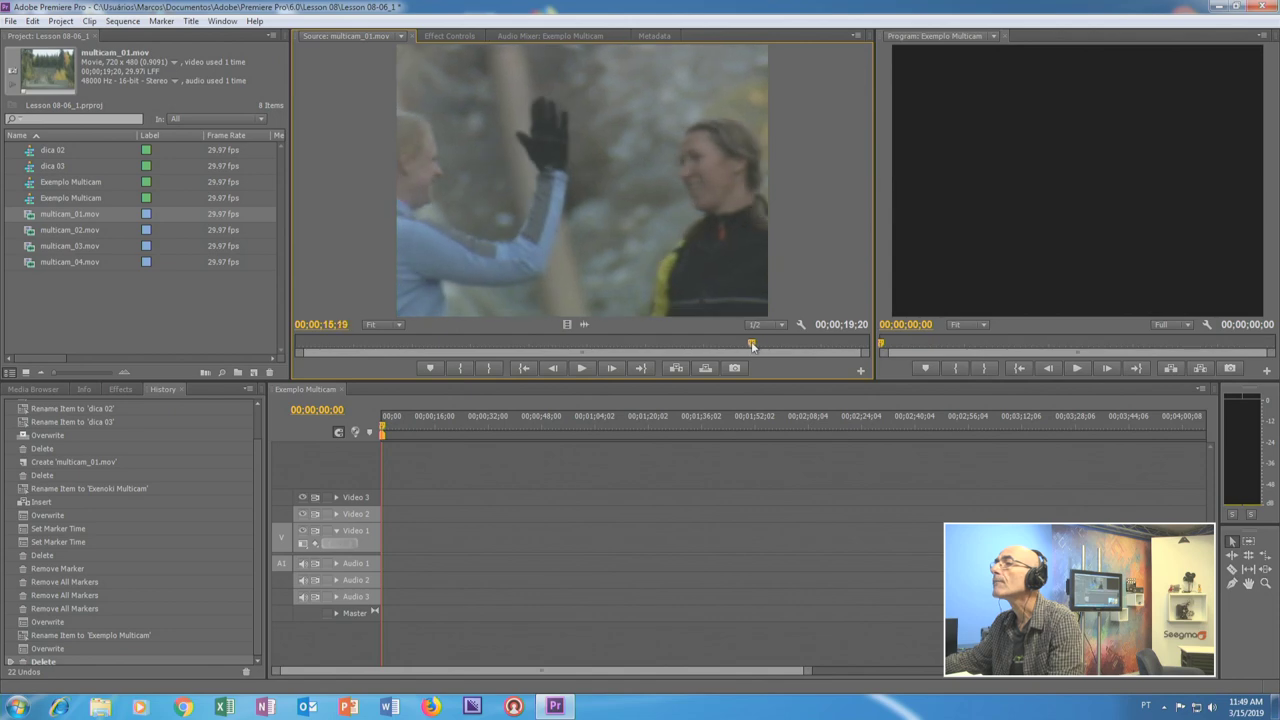
left_click_drag(773, 347, 778, 349)
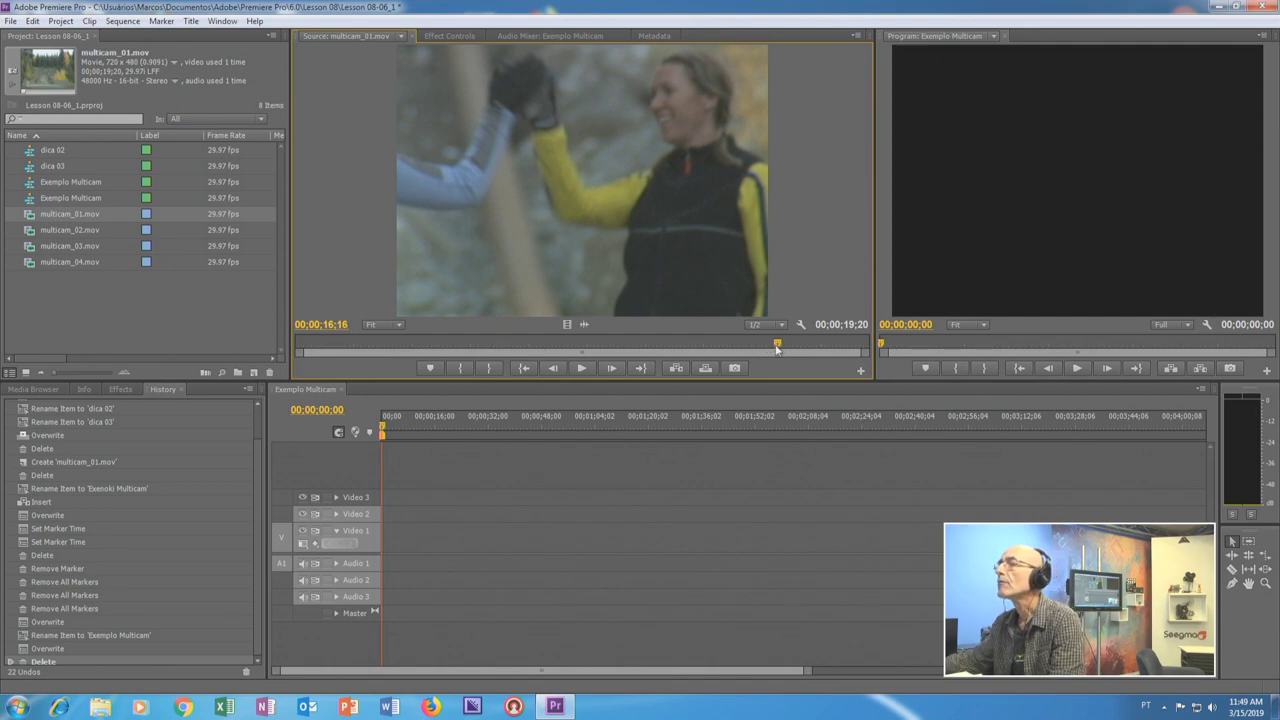
Mark the sync point at 00;00;16;16 and insert multicam_01.mov at the start of Video 1 and Audio 1
right_click(637, 249)
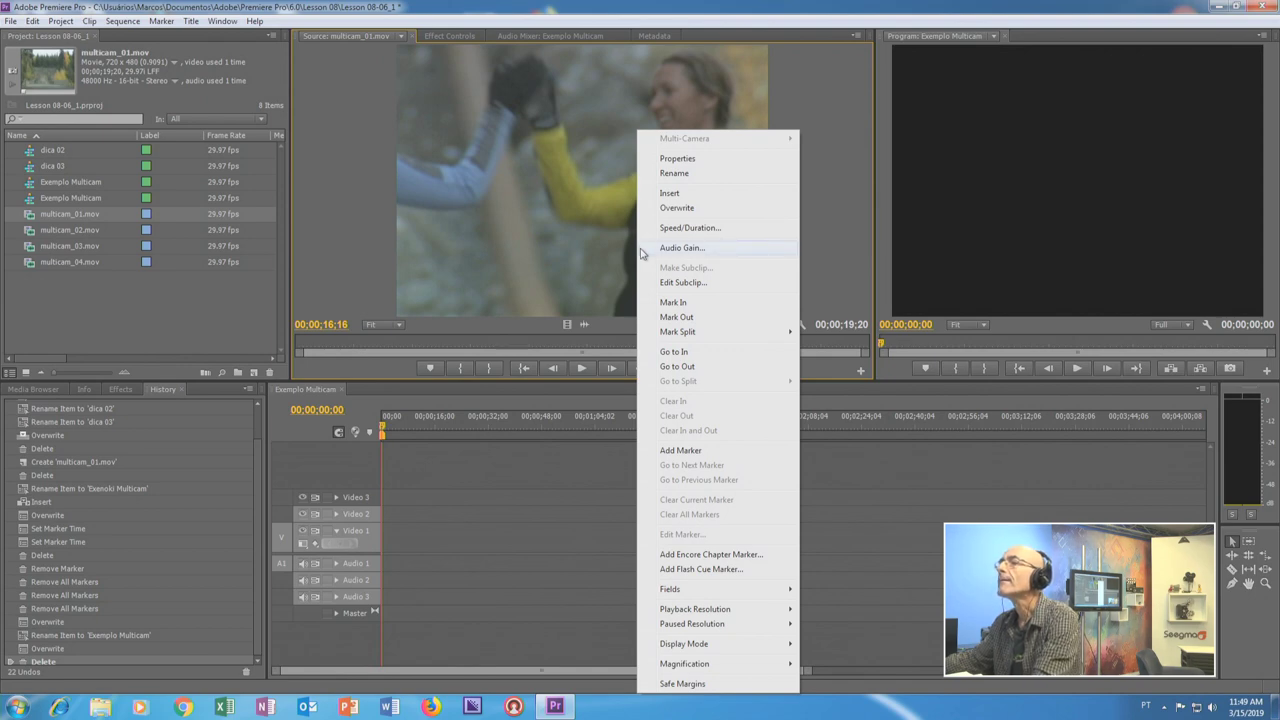
left_click(682, 452)
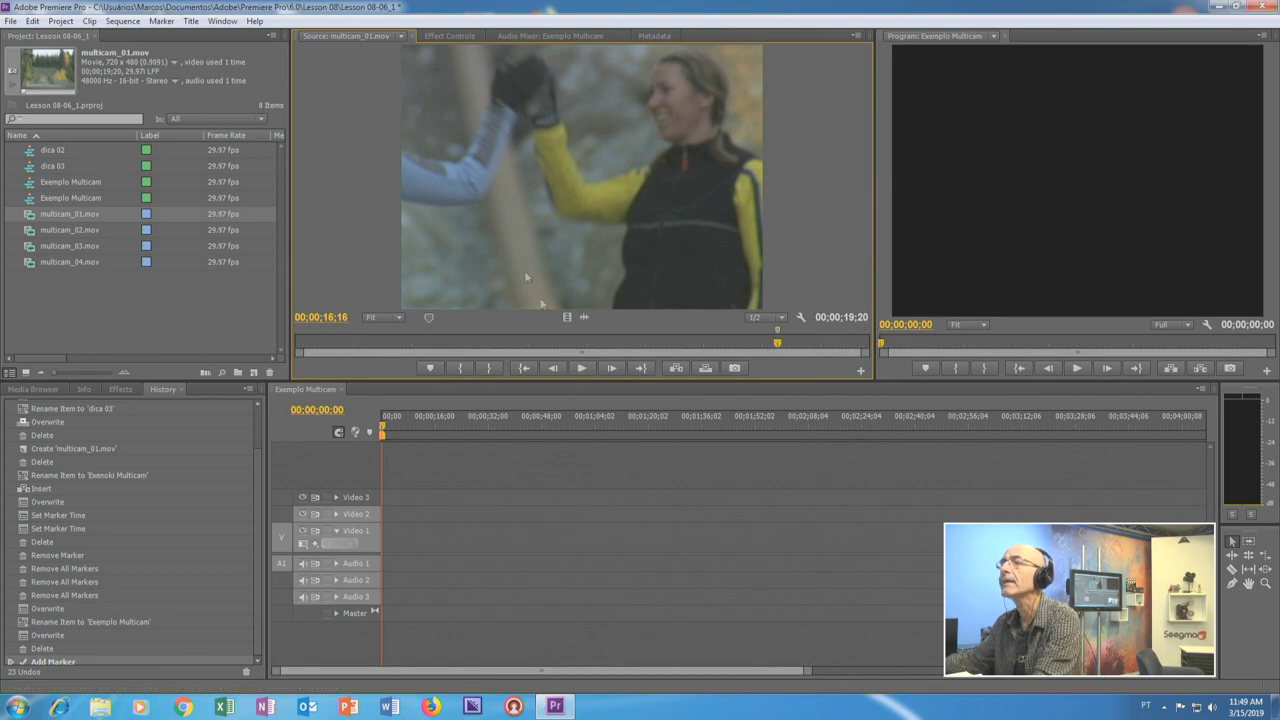
left_click(420, 460)
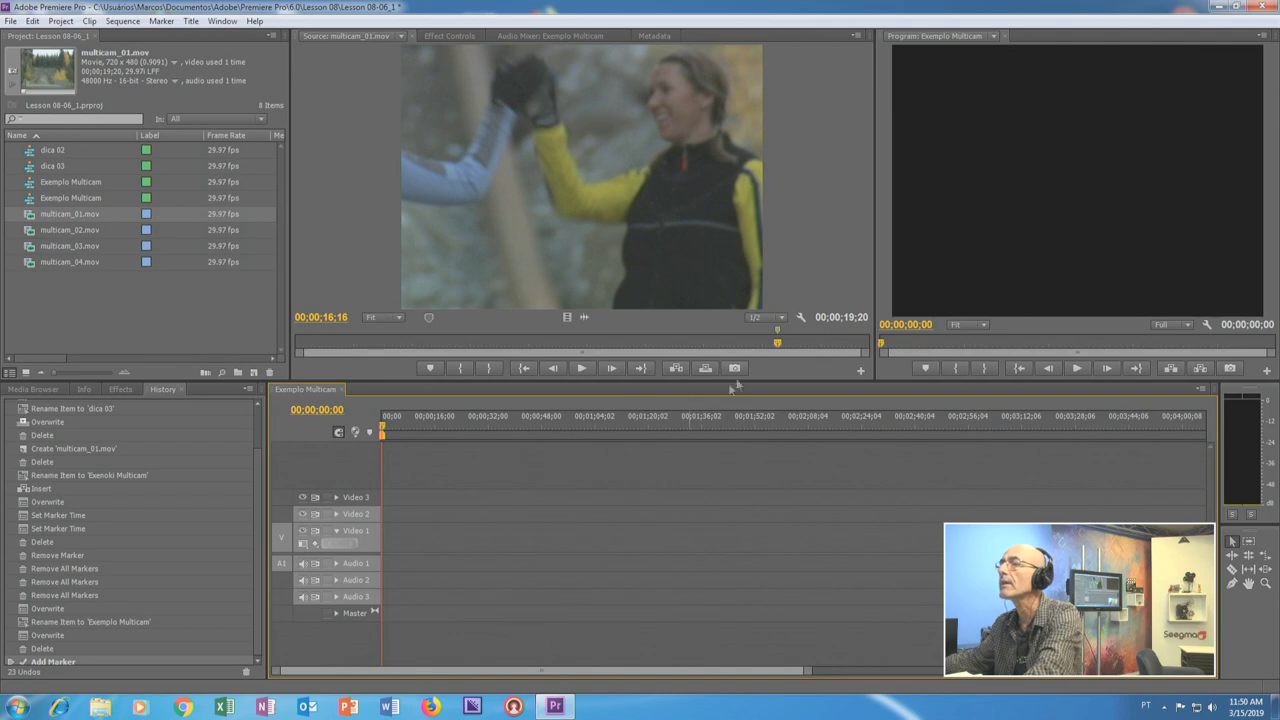
left_click(676, 367)
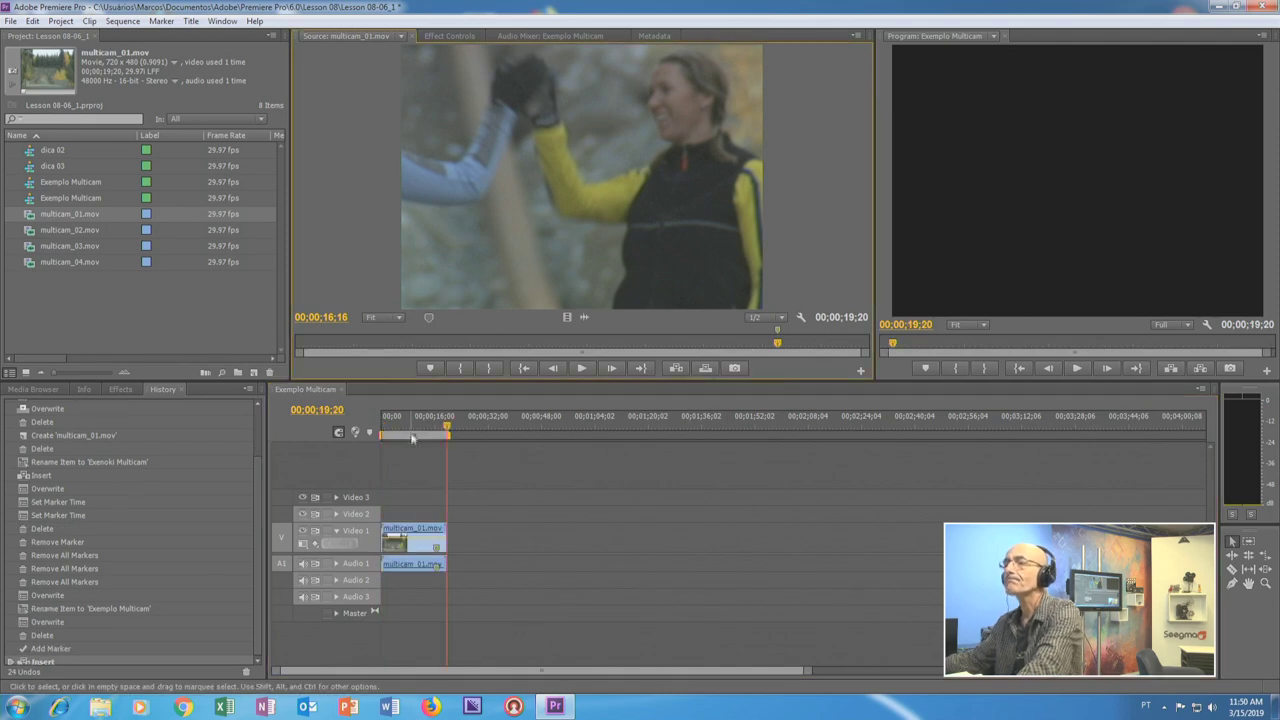
Rewind the sequence, load multicam_02.mov and step frame by frame to the hand-slap frame
left_click_drag(412, 438, 417, 438)
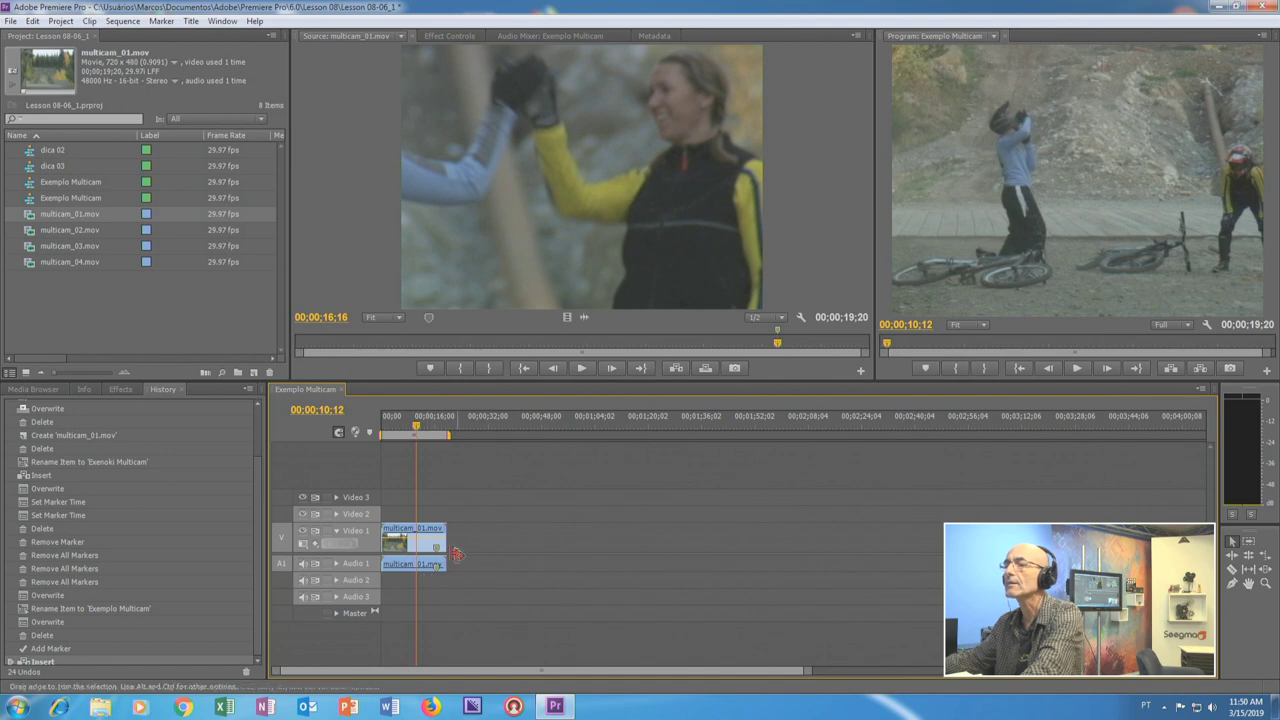
left_click_drag(416, 428, 352, 433)
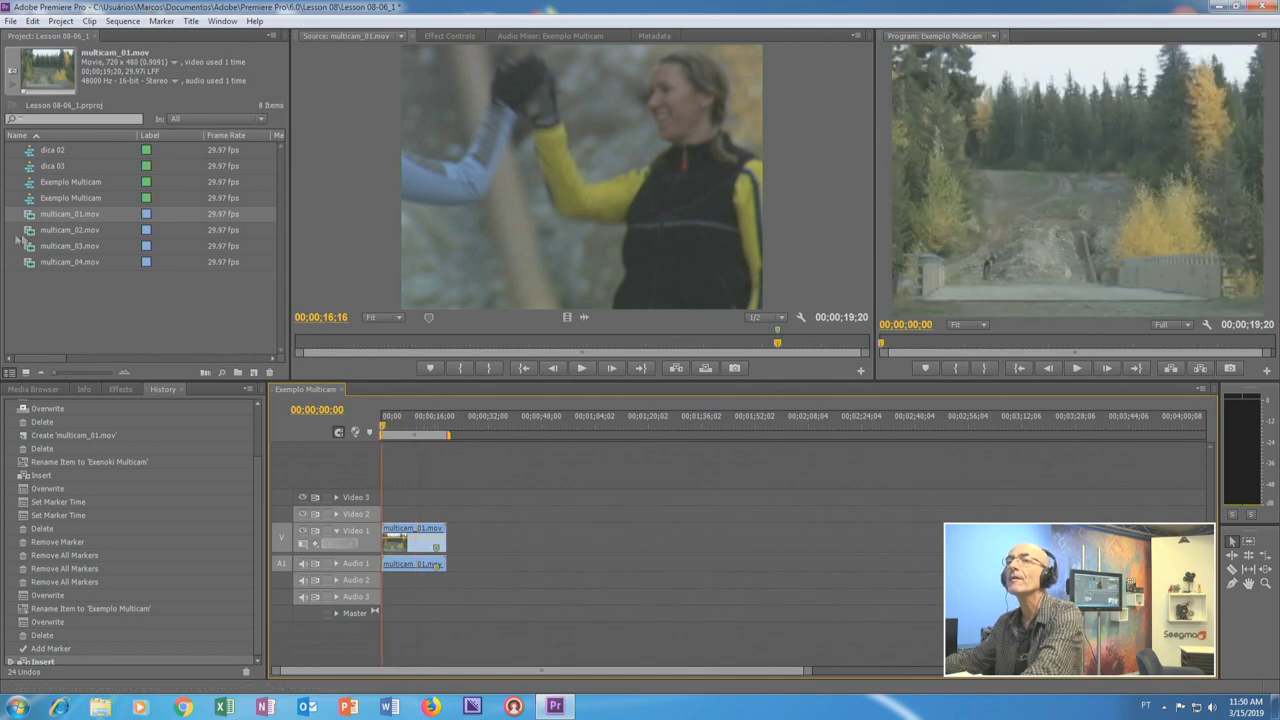
left_click_drag(45, 230, 400, 218)
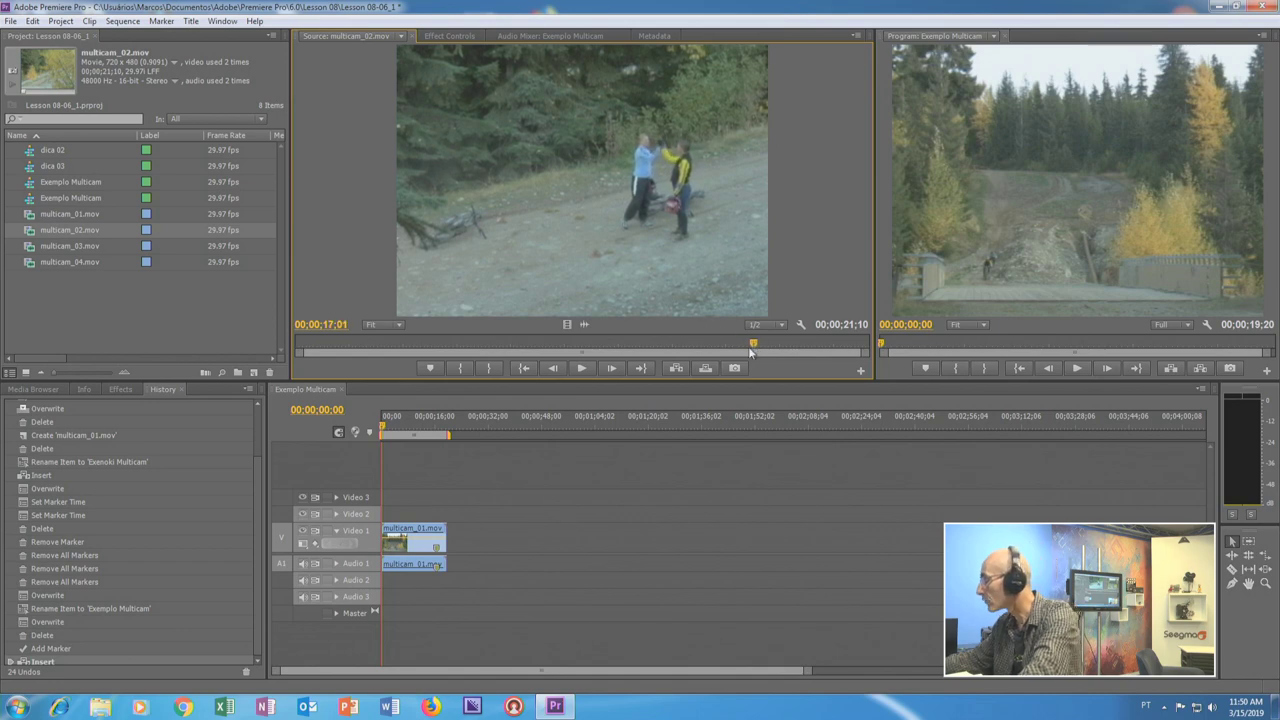
key("Left")
key("Left")
key("Left")
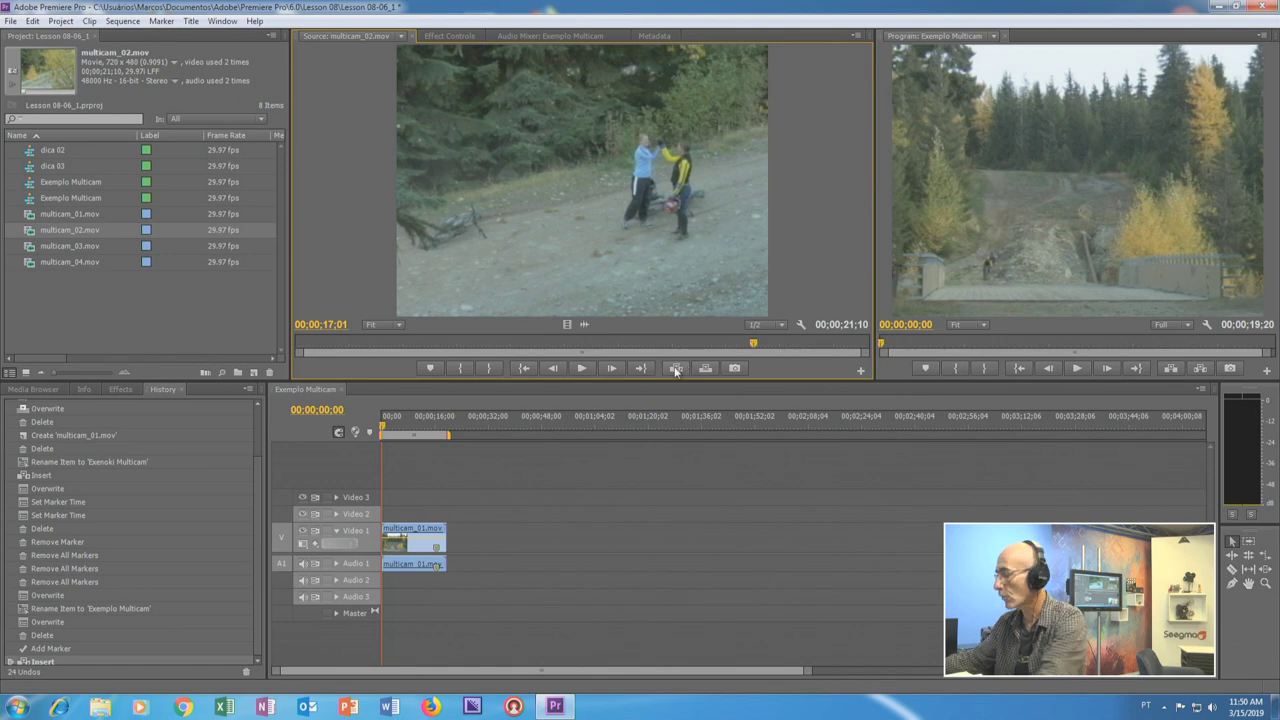
key("Left")
key("Left")
key("Left")
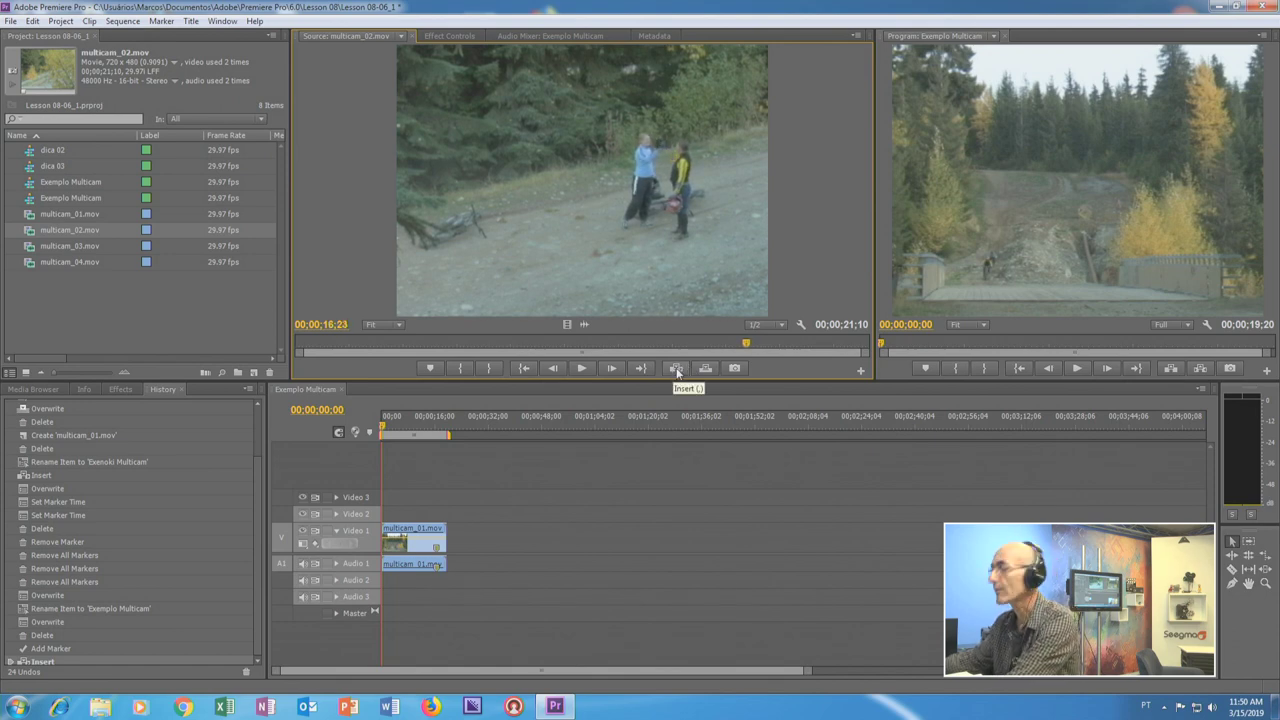
key("Right")
key("Right")
key("Right")
key("Right")
key("Right")
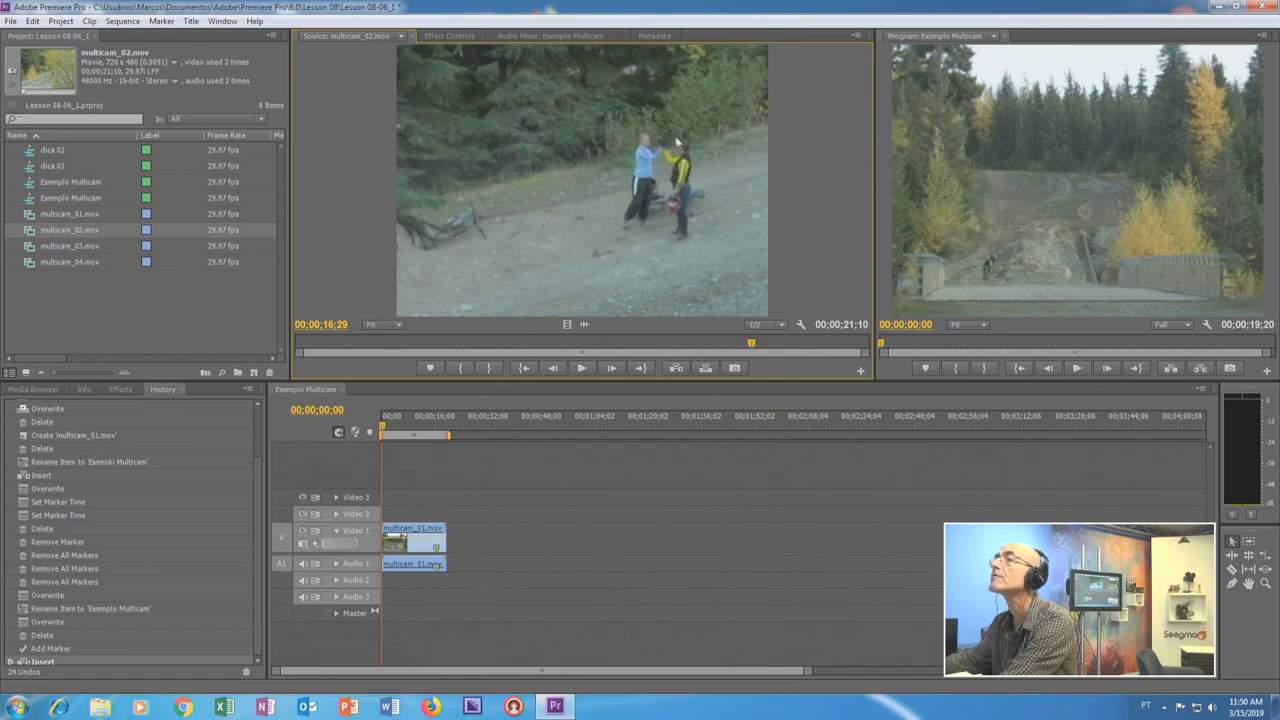
Mark multicam_02.mov at 00;00;16;29, lay it on Video 2 and Audio 2, then load multicam_03.mov
right_click(709, 228)
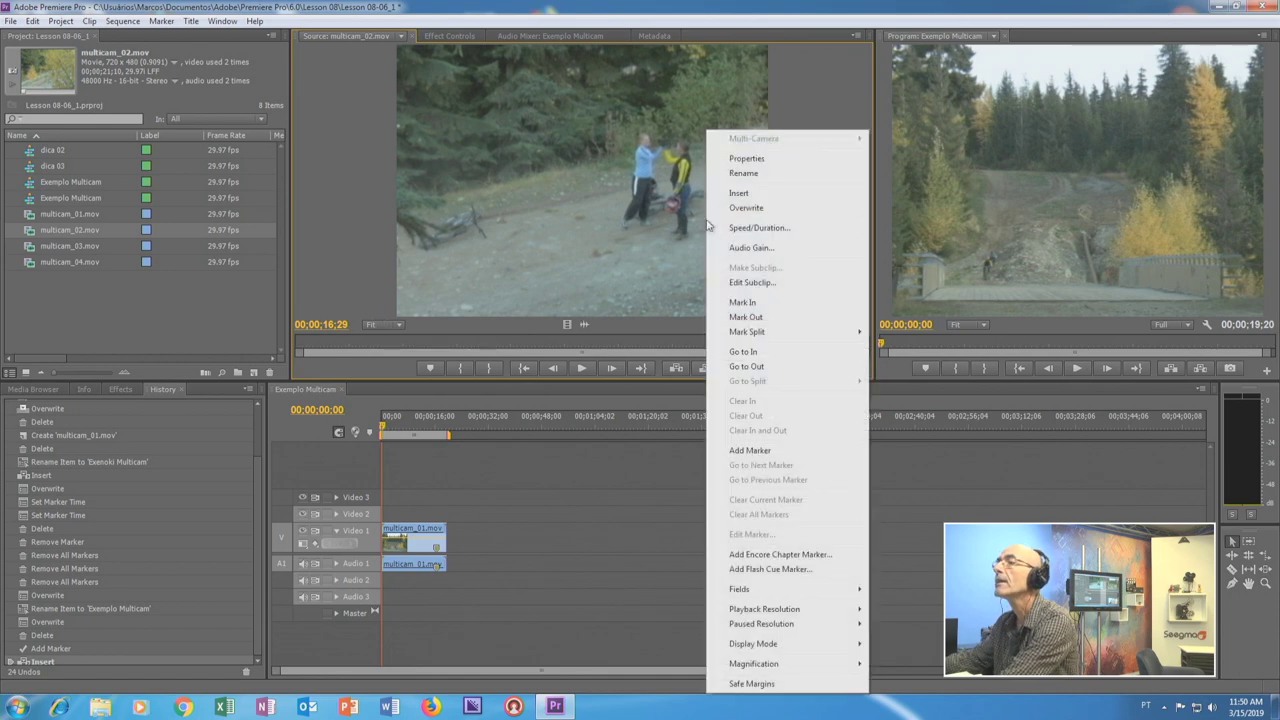
left_click(758, 451)
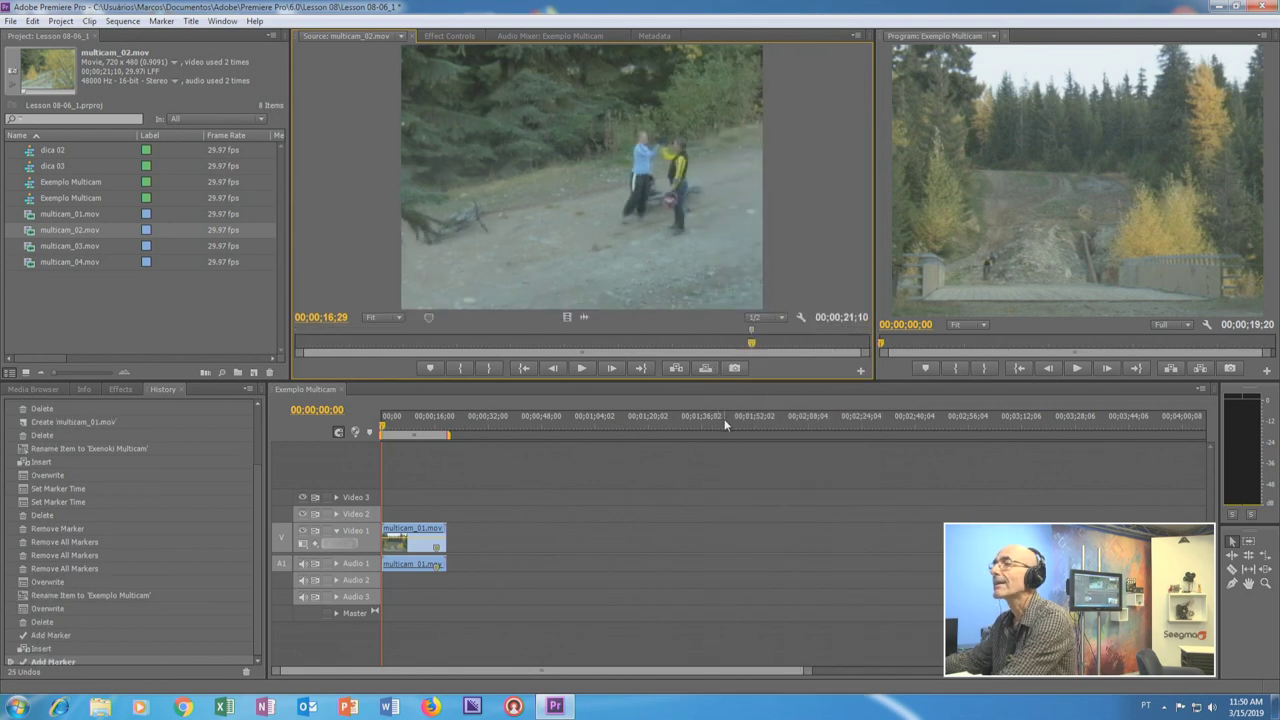
left_click_drag(543, 255, 390, 517)
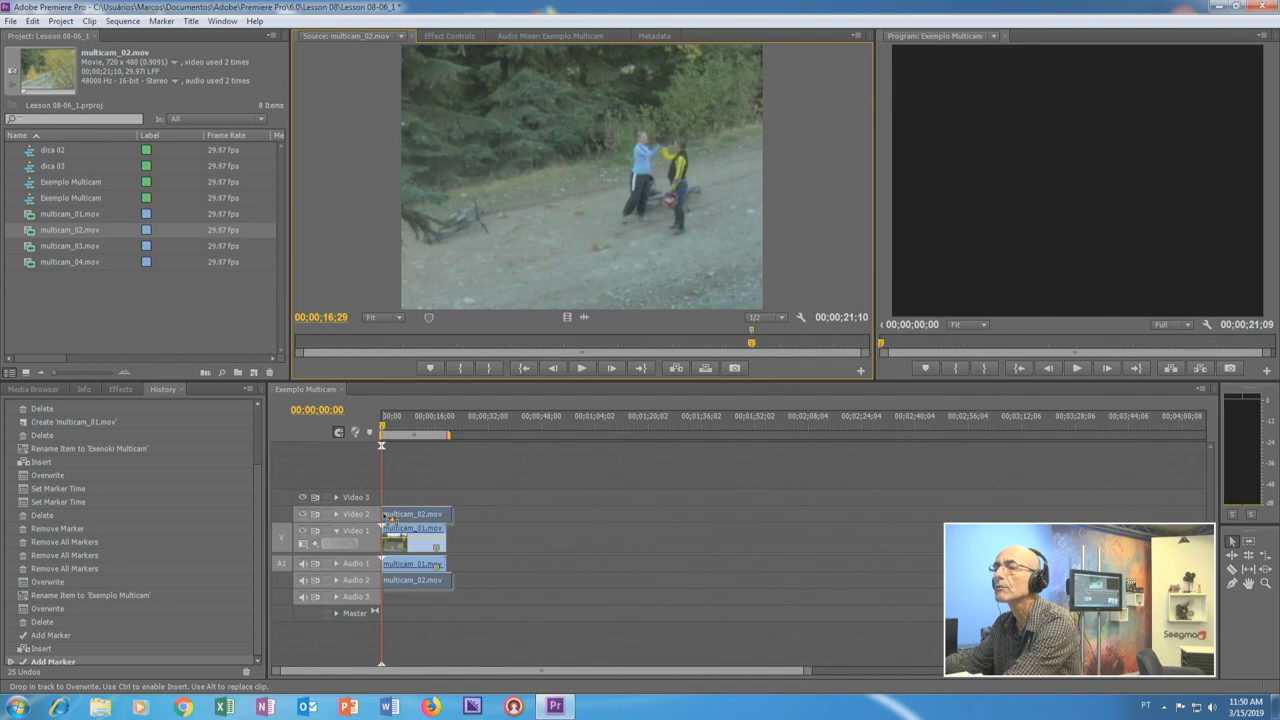
left_click_drag(390, 517, 390, 518)
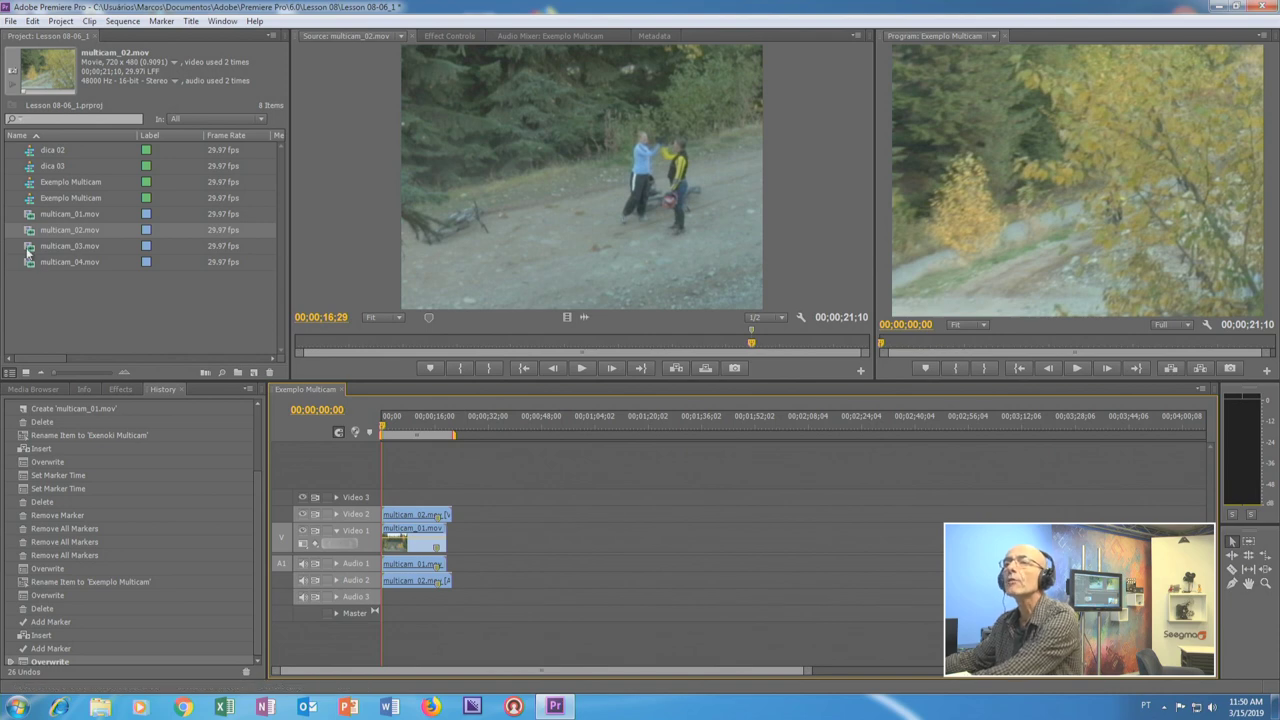
left_click_drag(70, 245, 520, 255)
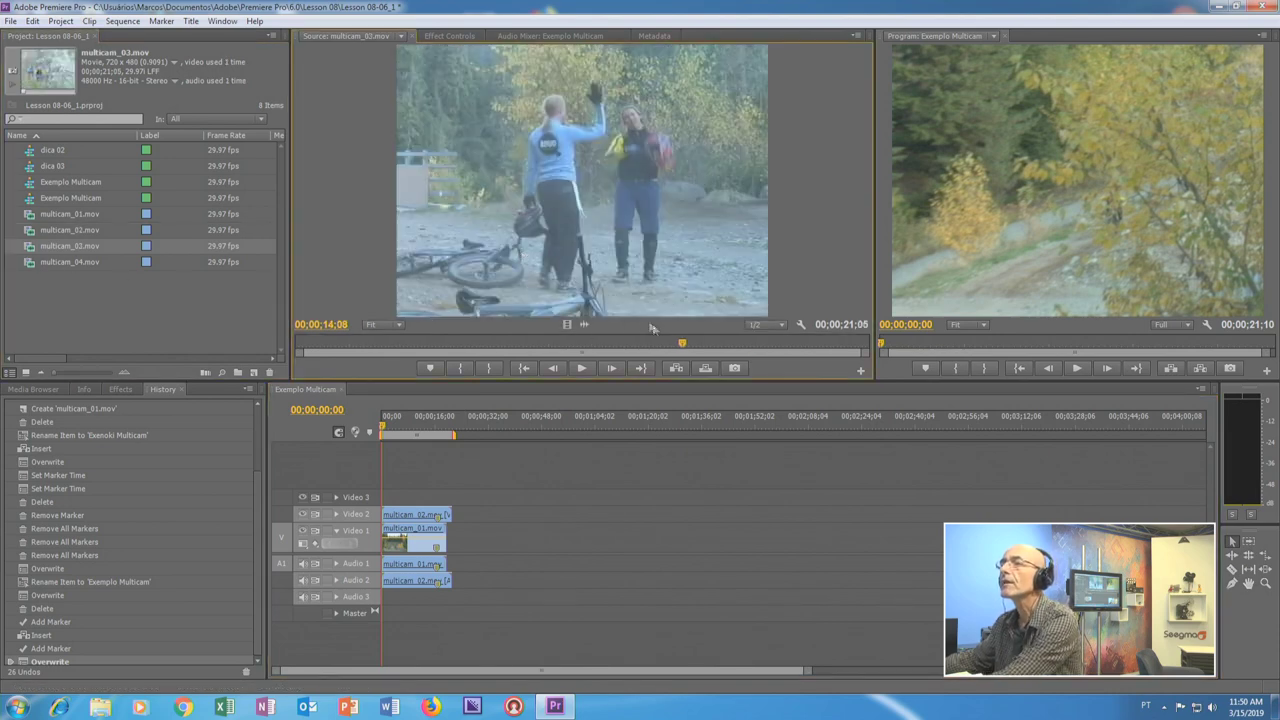
Mark multicam_03.mov's hand-slap frame at 00;00;15;27 and stack it on Video 3 and Audio 3
left_click_drag(683, 343, 730, 347)
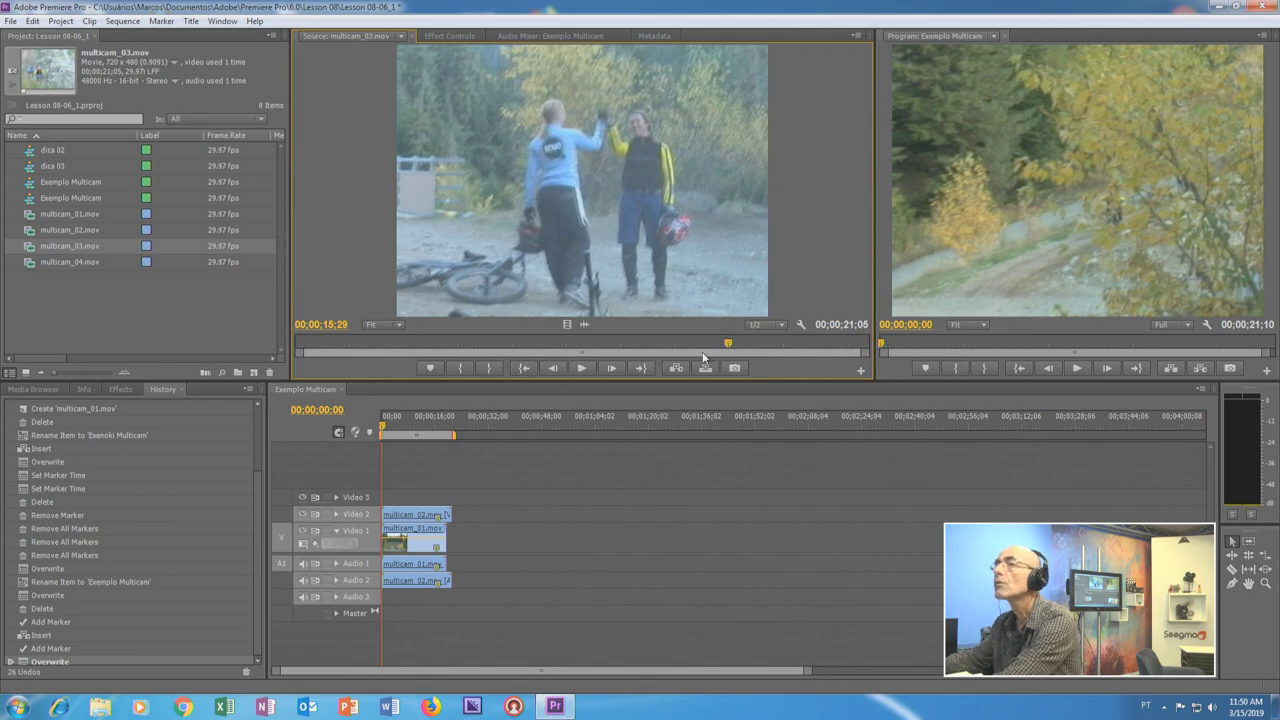
key("Right")
key("Left")
key("Left")
key("Left")
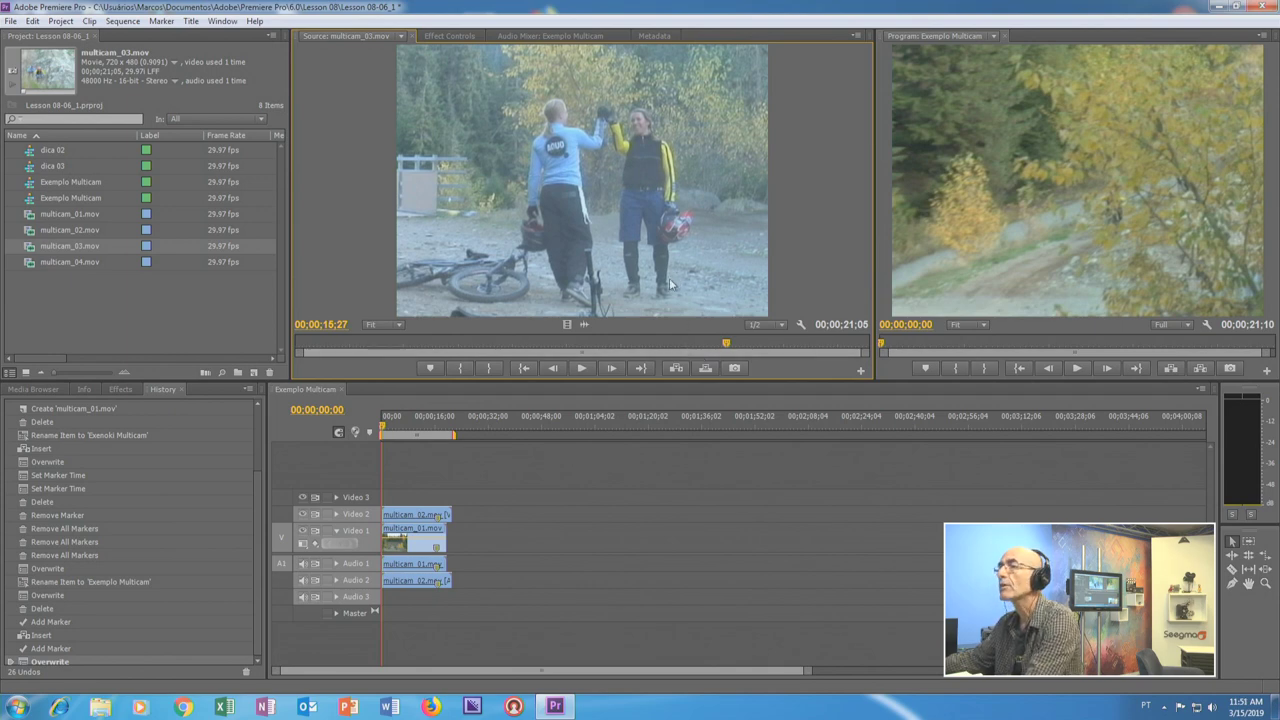
key("m")
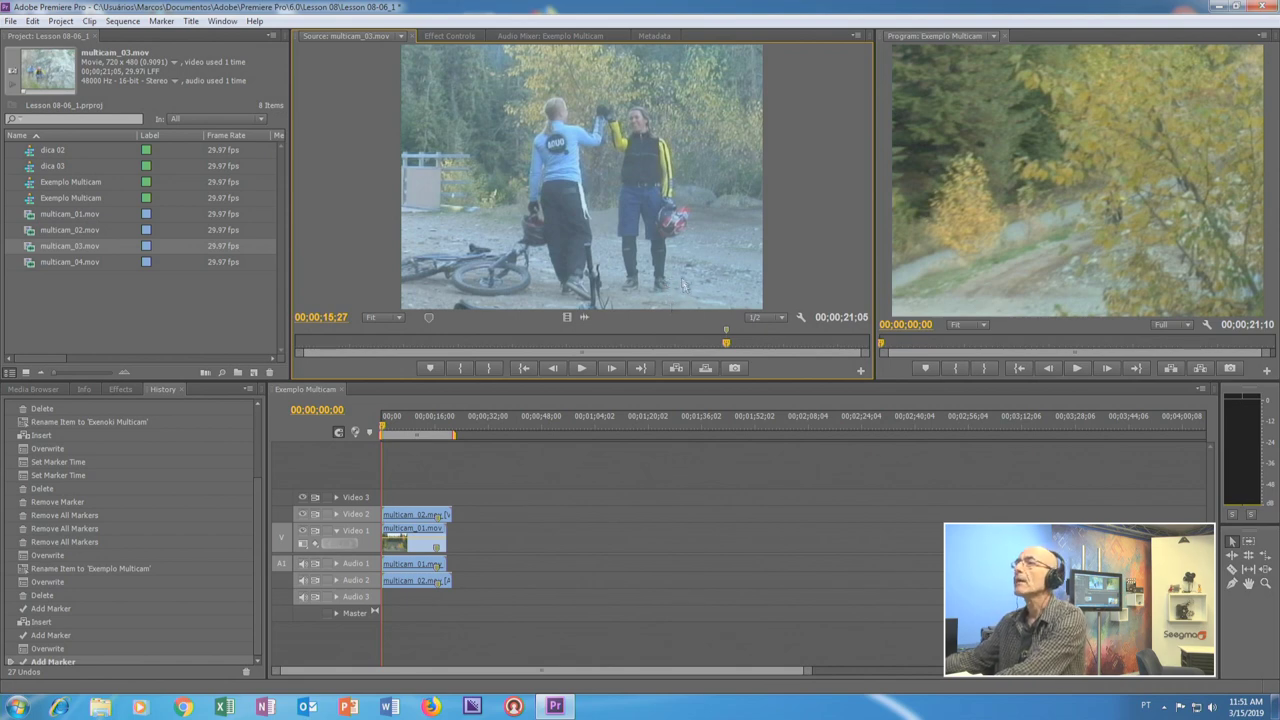
mouse_move(687, 298)
left_mouse_down()
mouse_move(418, 470)
mouse_move(410, 516)
left_mouse_up()
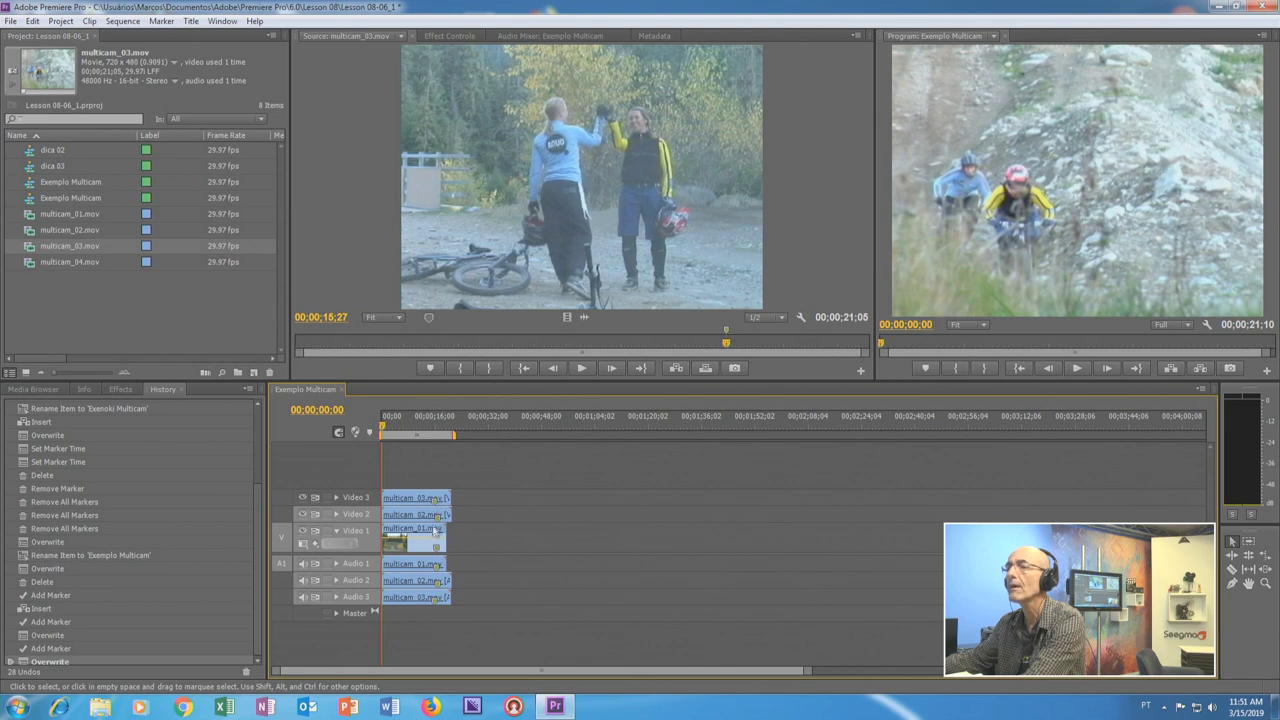
Load multicam_04.mov, find the hand-slap frame and mark it at 00;00;17;06
double_click(34, 264)
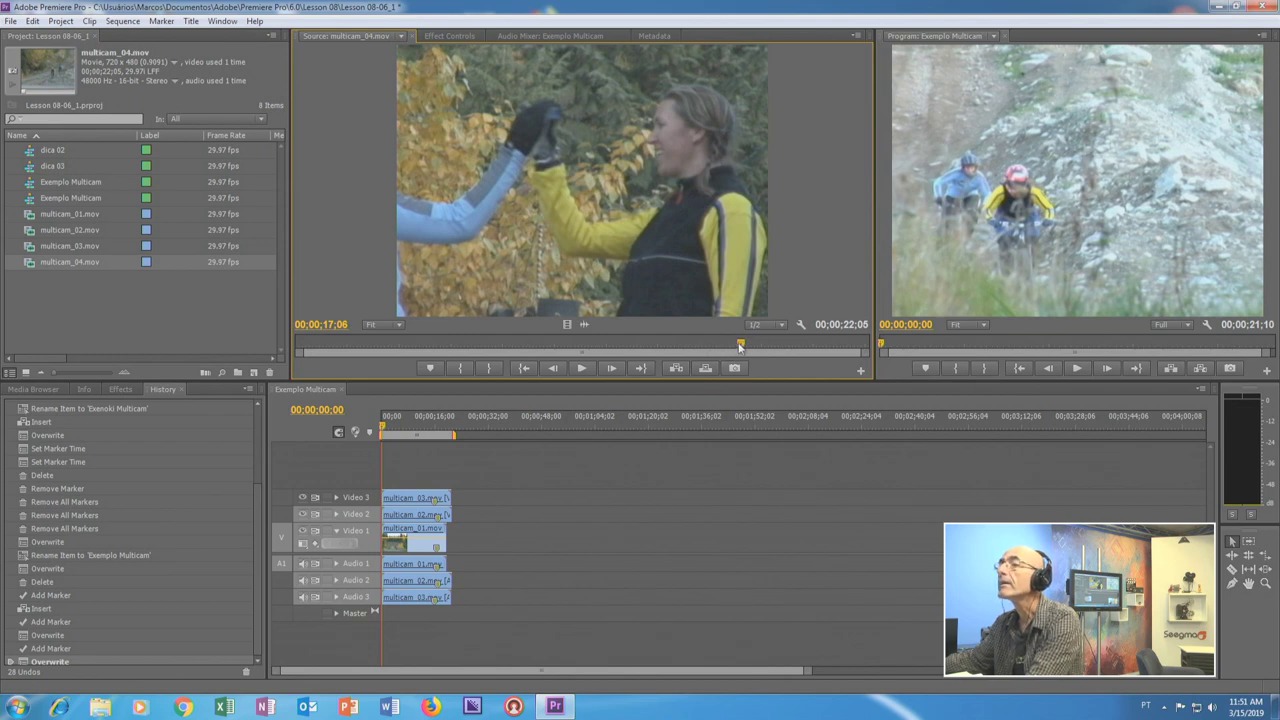
mouse_move(740, 345)
left_mouse_down()
mouse_move(728, 345)
mouse_move(740, 358)
left_mouse_up()
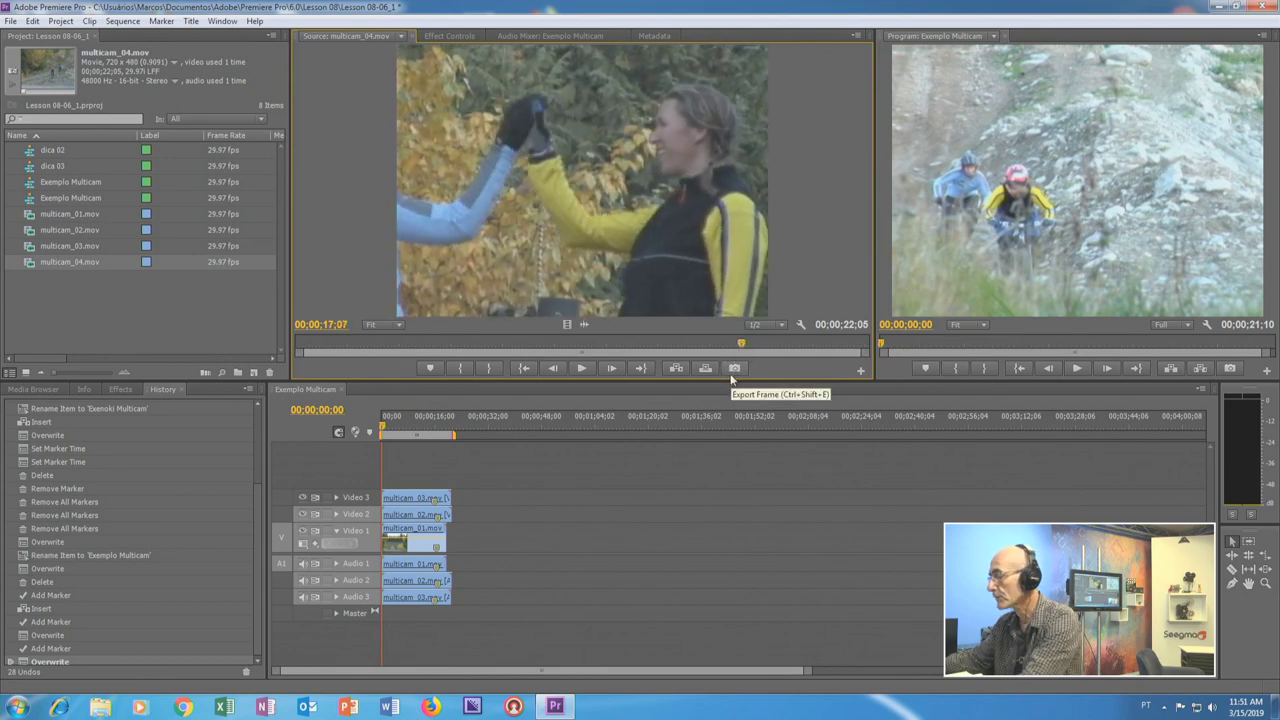
key("Left")
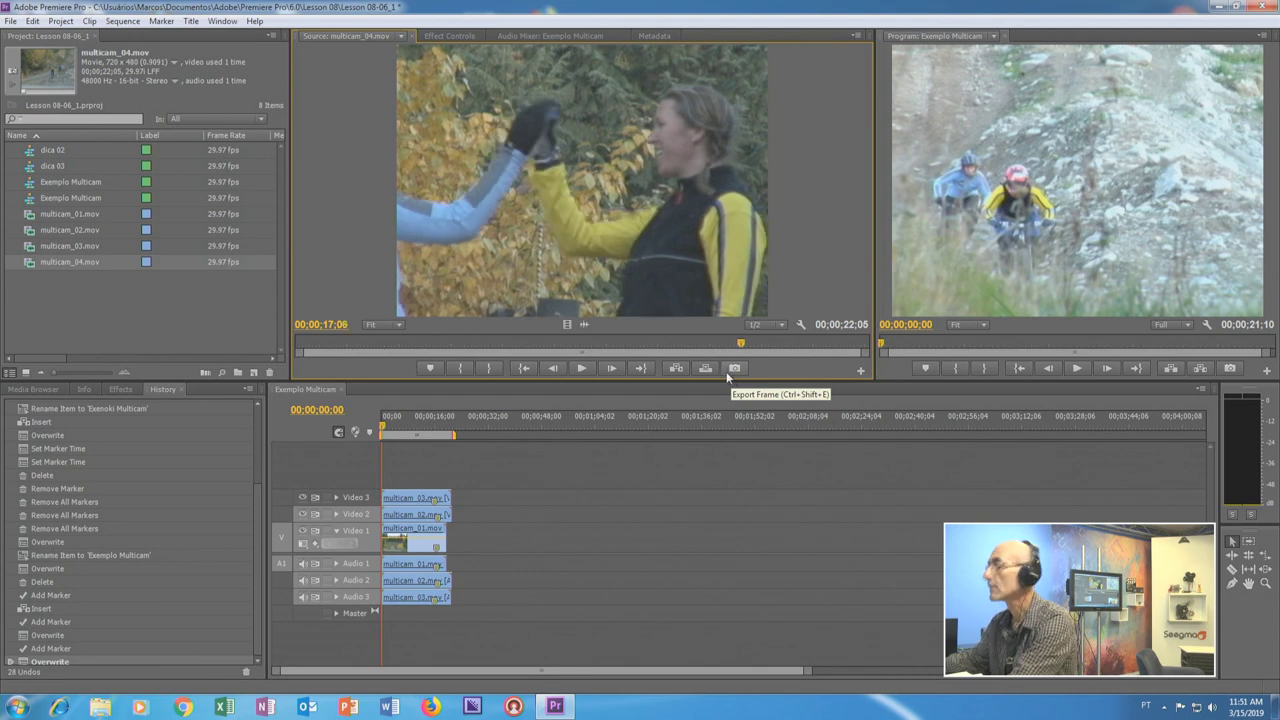
key("Right")
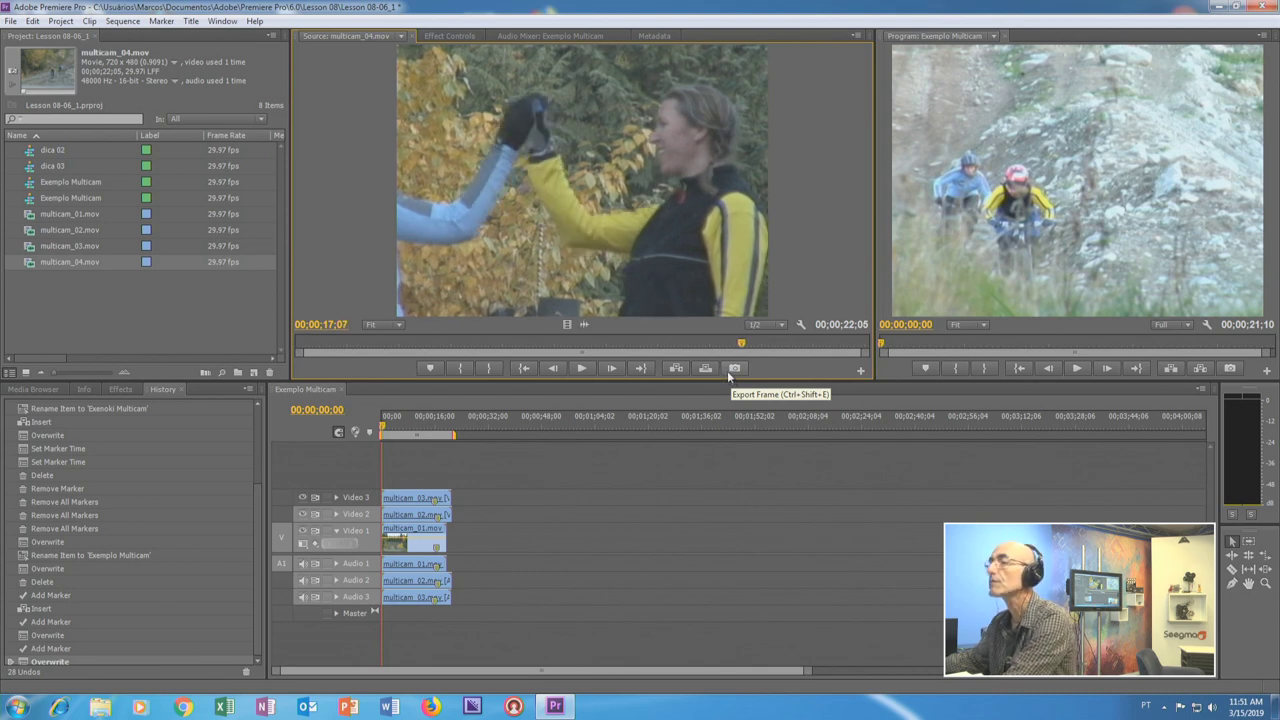
key("Left")
key("Right")
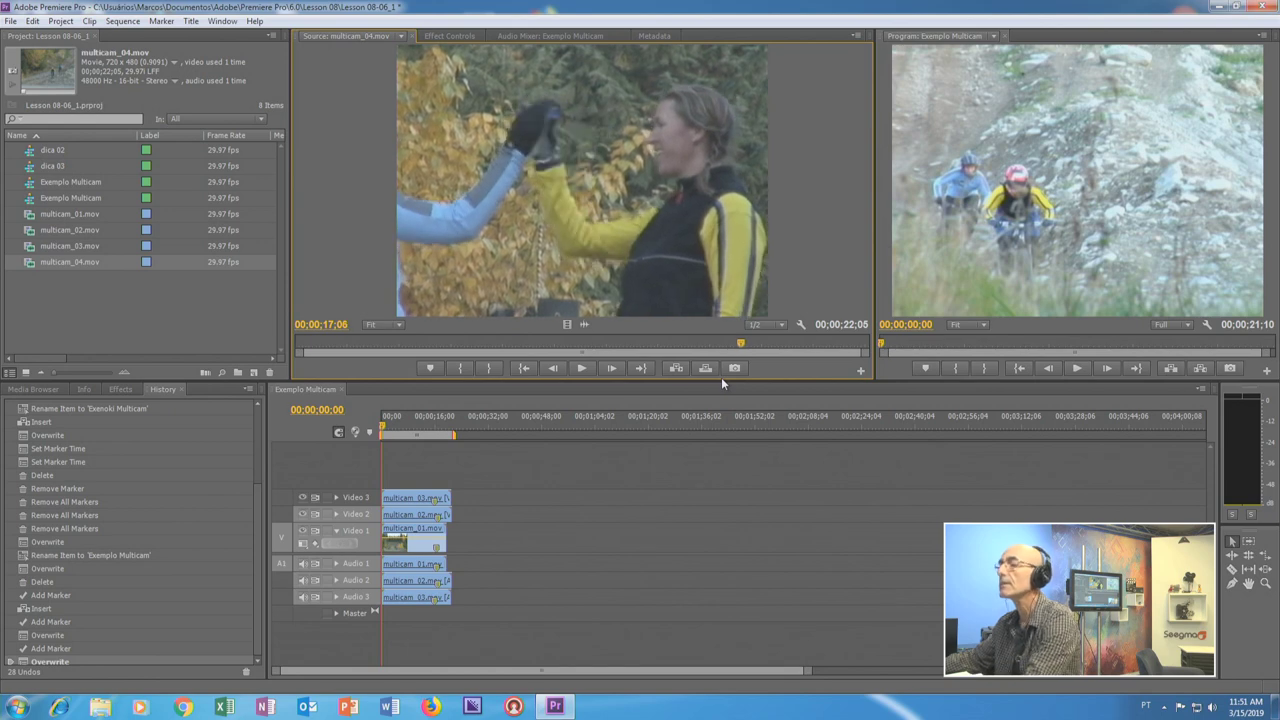
key("m")
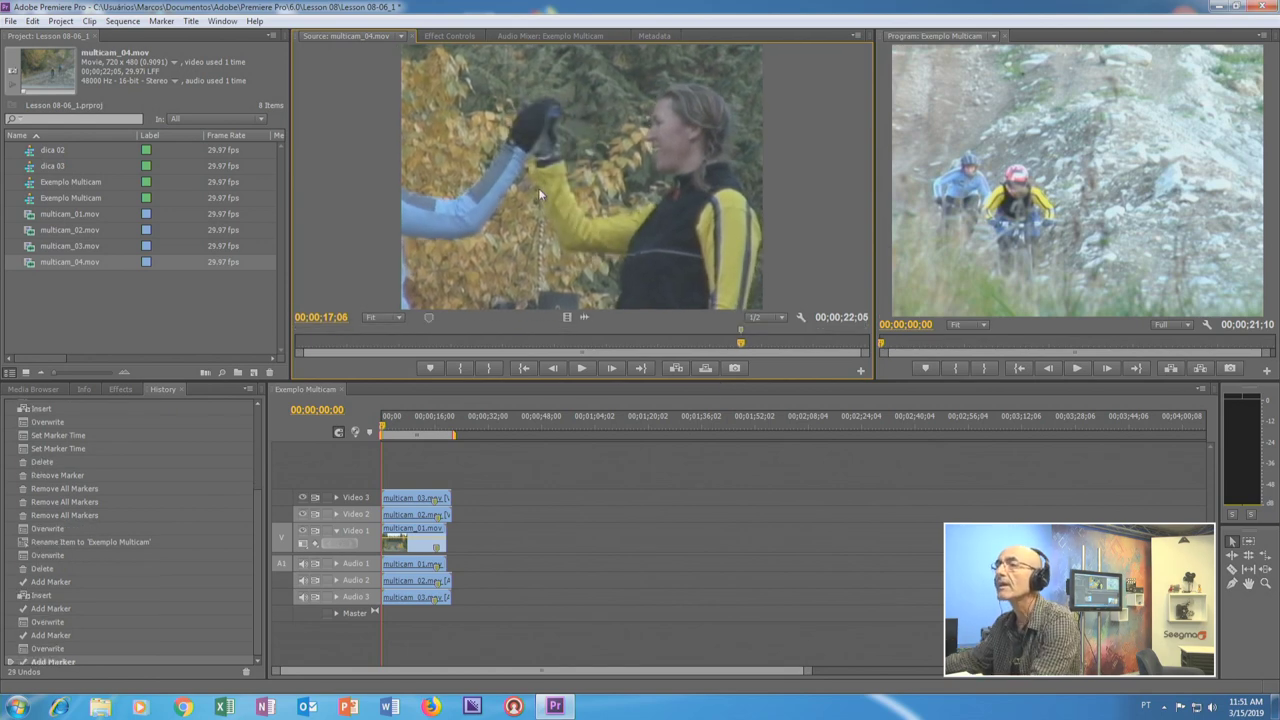
Place multicam_04.mov on new Video 4 and Audio 4 tracks and target Video 4
left_click_drag(464, 397, 388, 478)
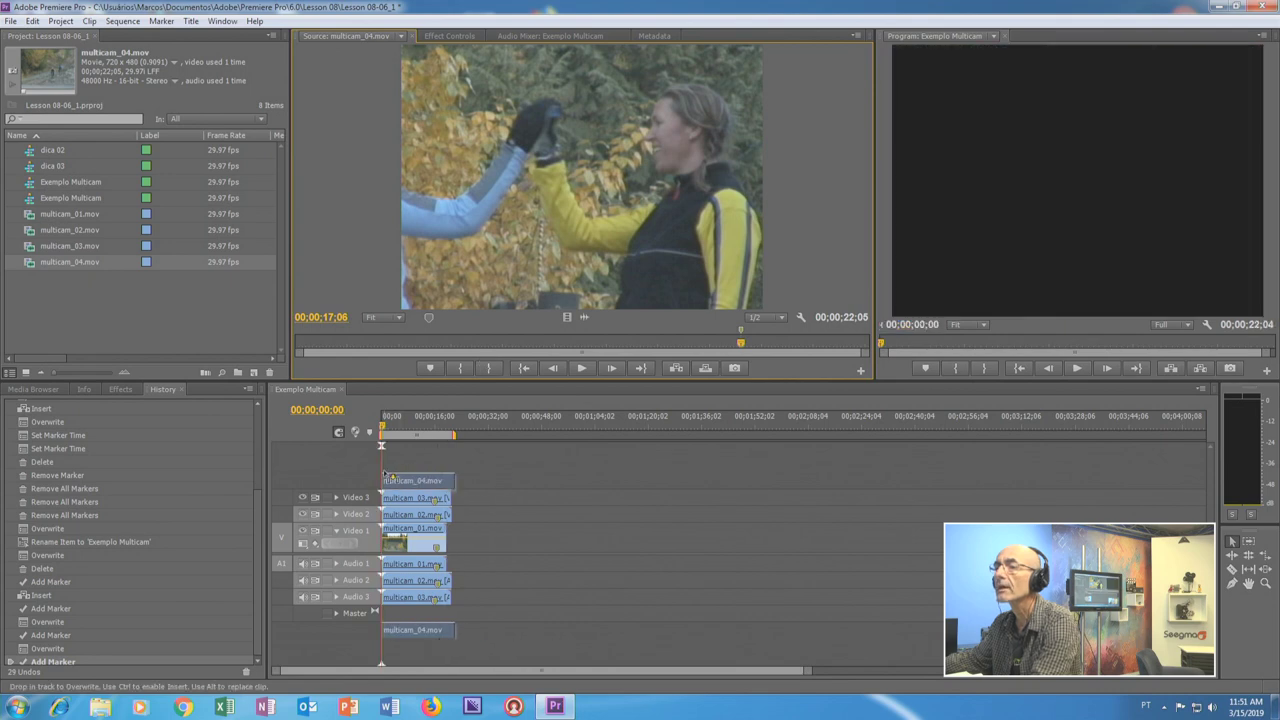
left_click_drag(388, 478, 388, 480)
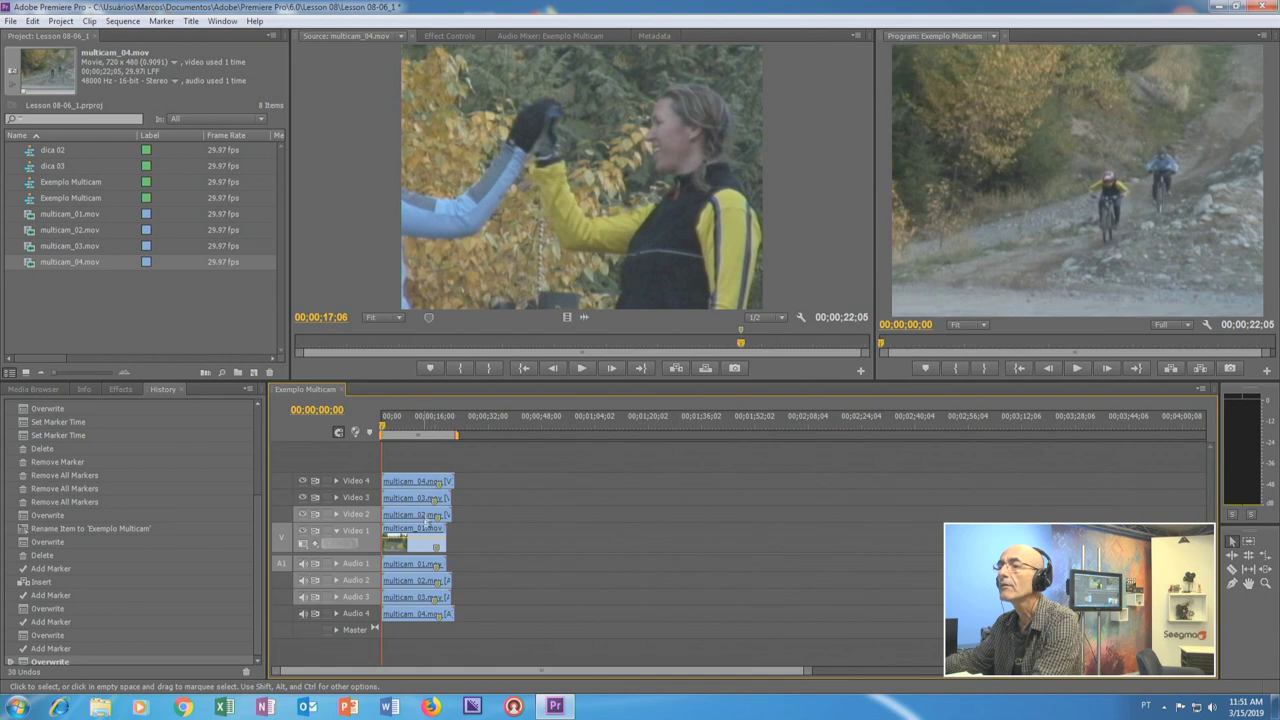
left_click(345, 498)
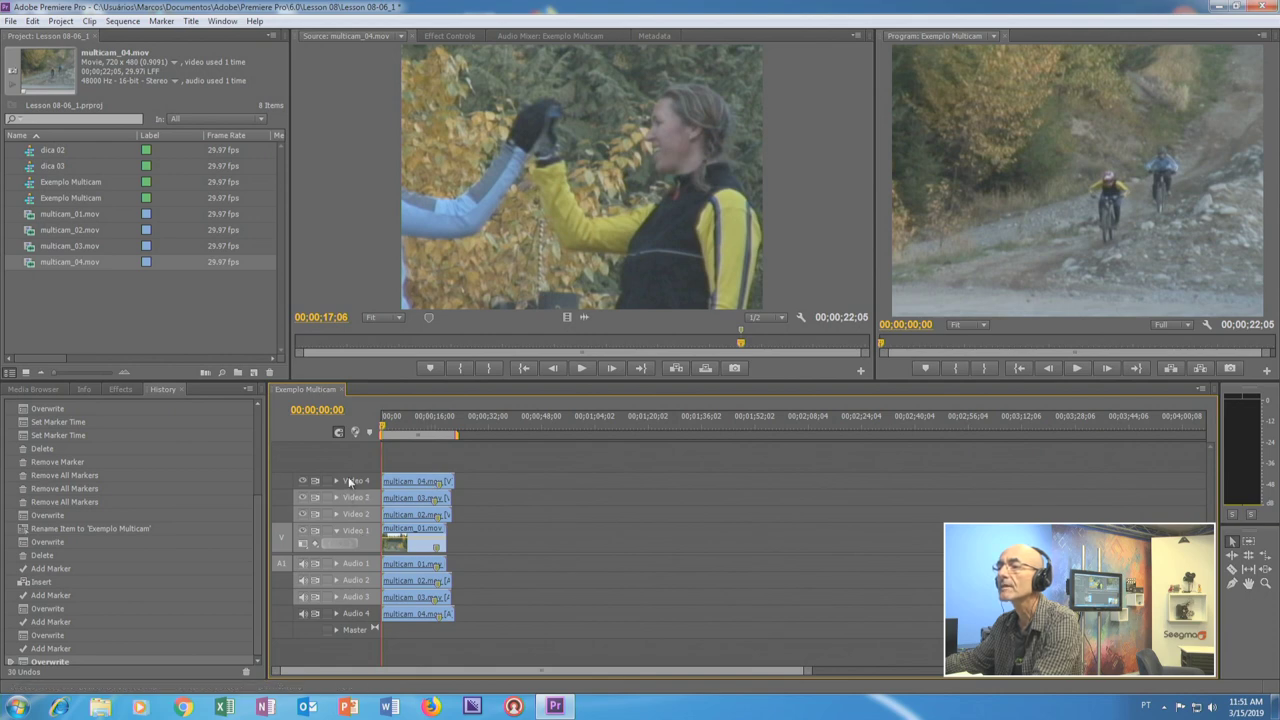
left_click(349, 481)
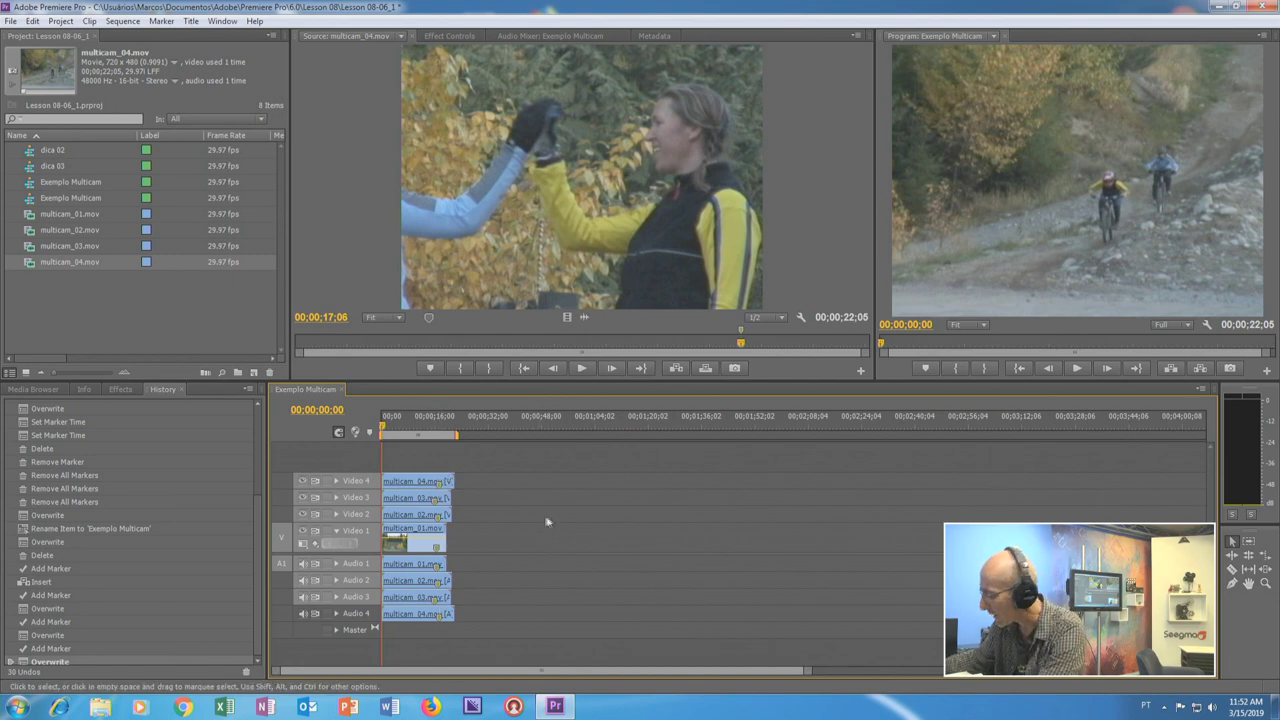
Select all four stacked clips and synchronize them using Clip Marker
left_click_drag(427, 466, 452, 650)
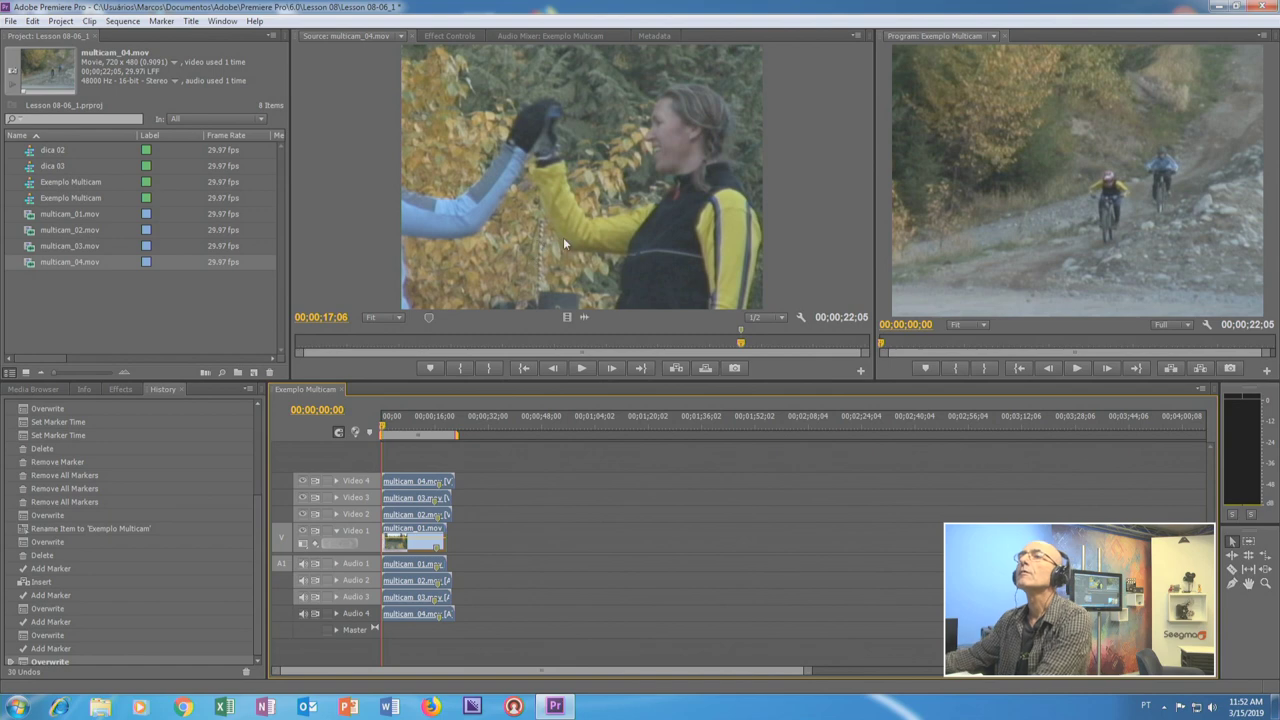
left_click(90, 21)
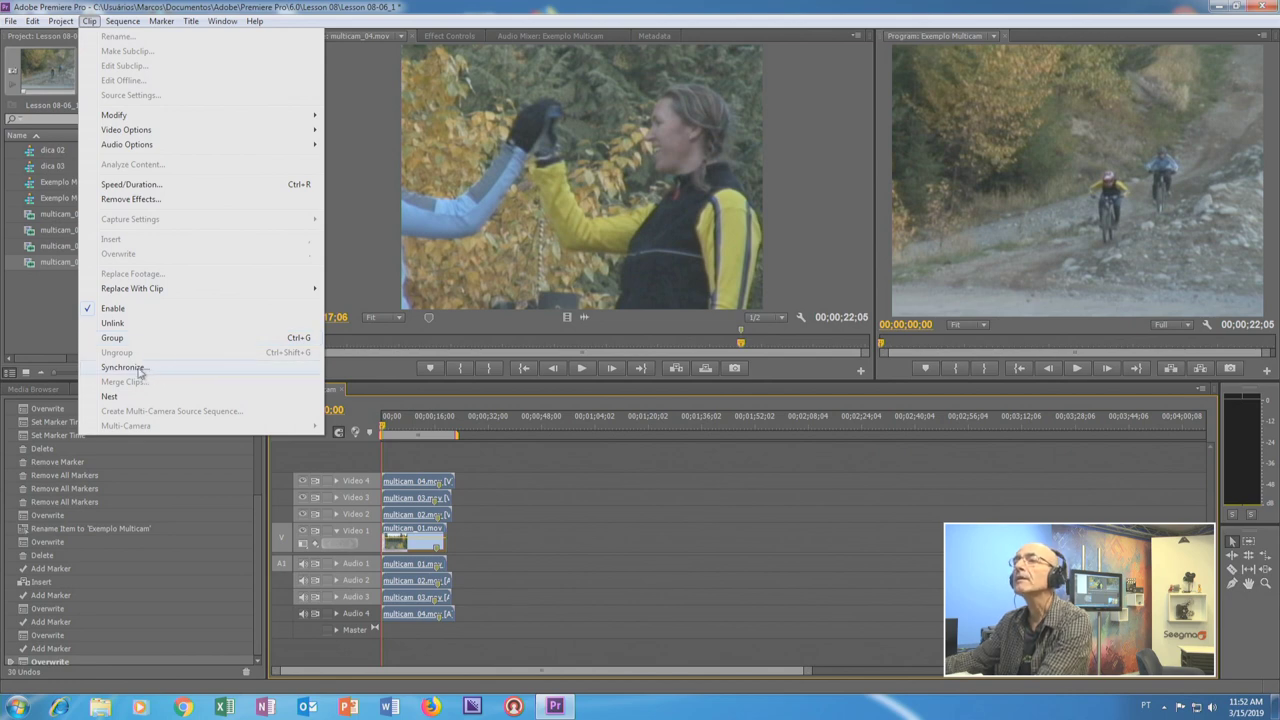
left_click(140, 370)
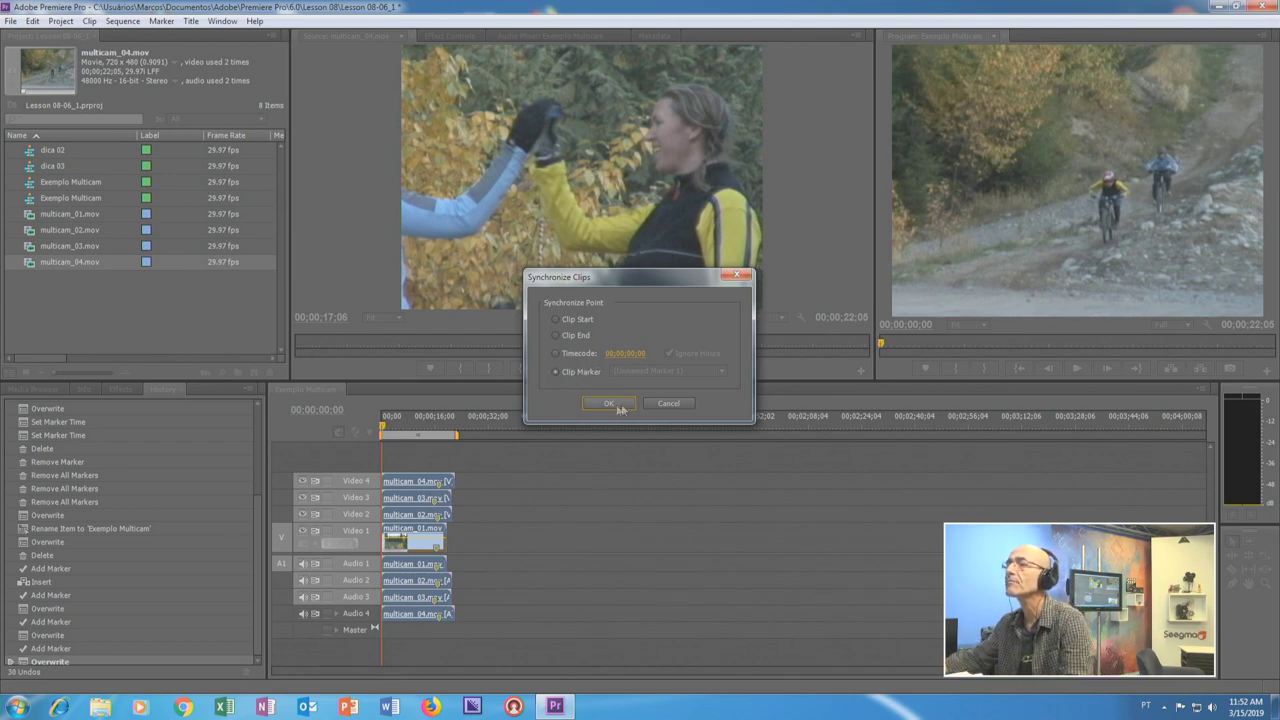
left_click(612, 404)
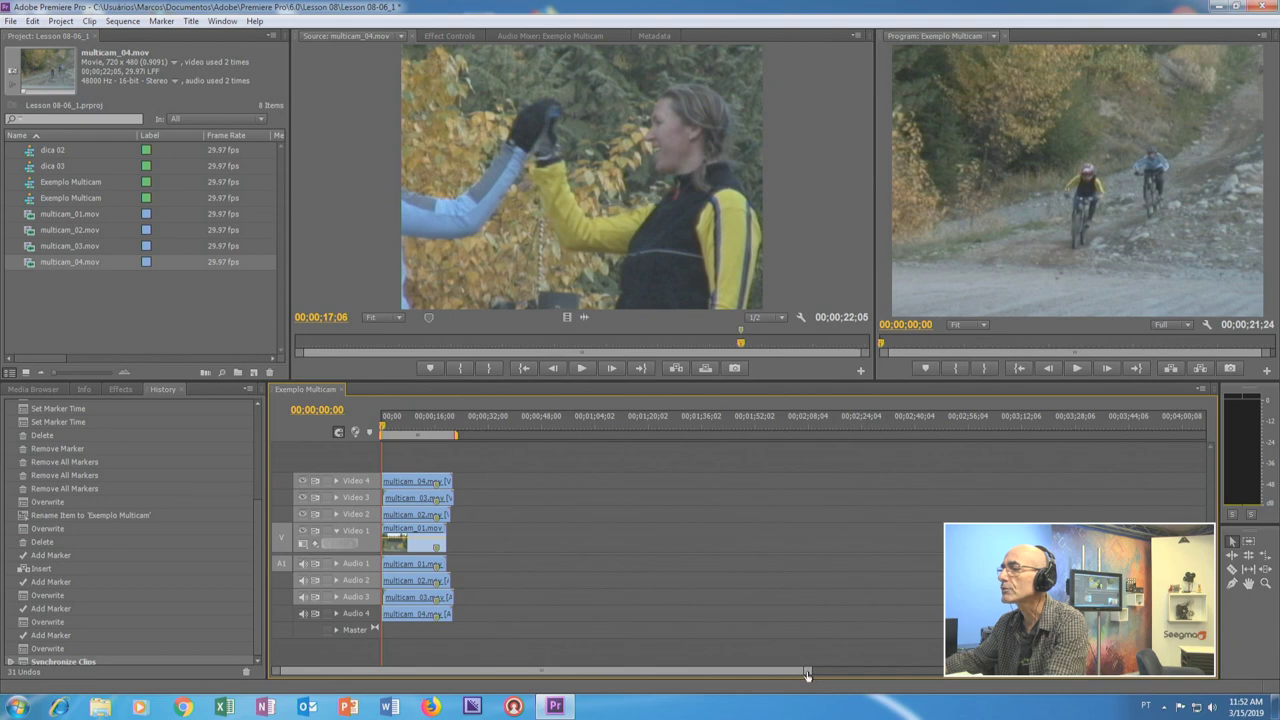
Delete the duplicate Exemplo Multicam project item, leaving 7 items in the project
left_click_drag(807, 671, 679, 685)
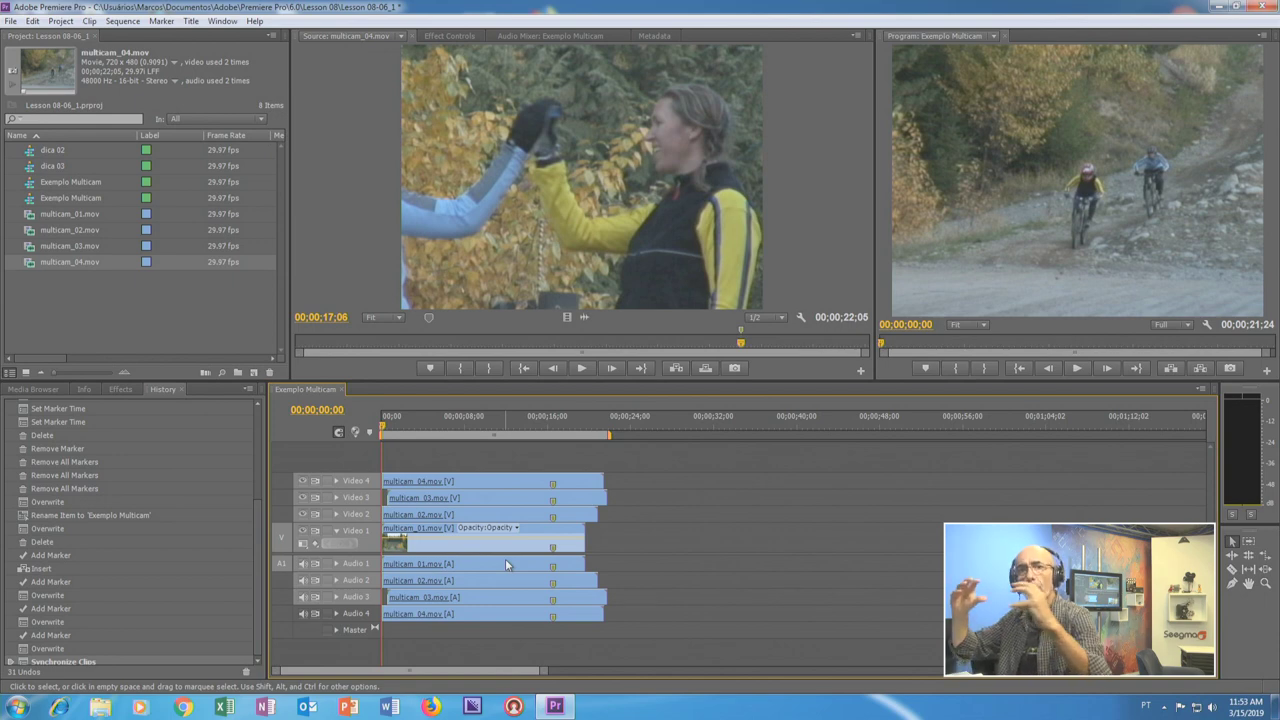
key("Delete")
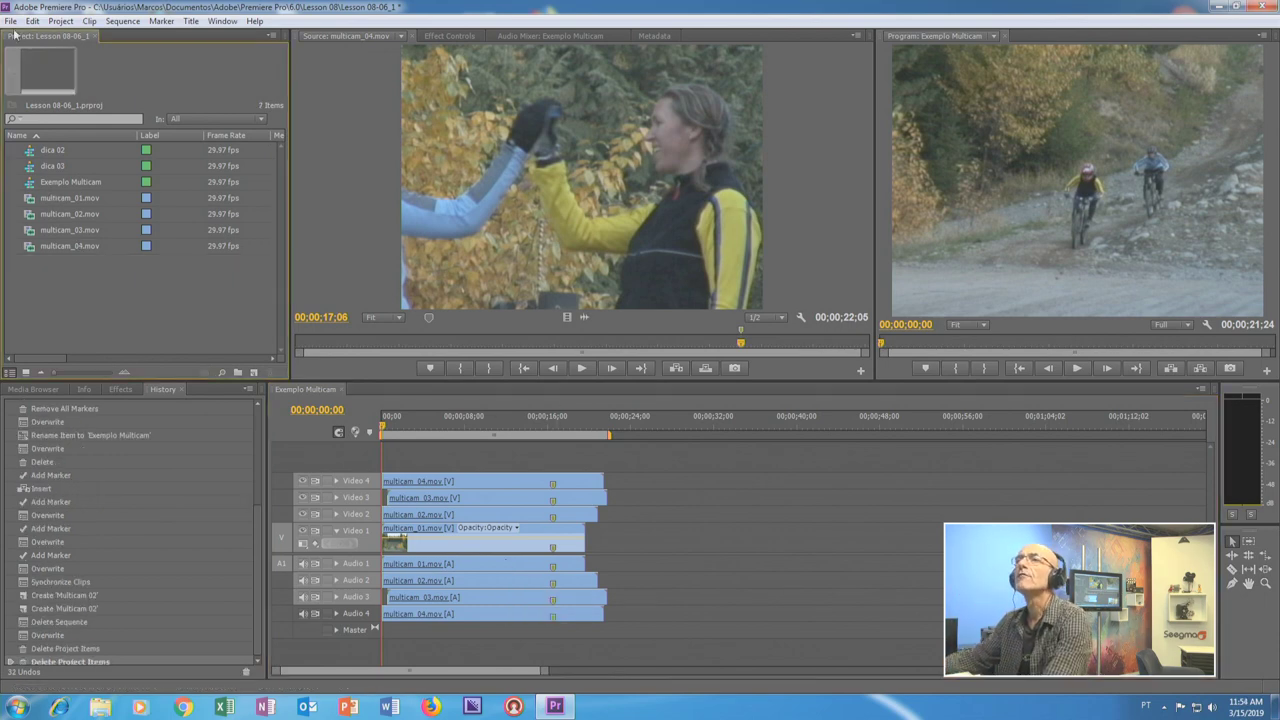
left_click(10, 21)
mouse_move(52, 37)
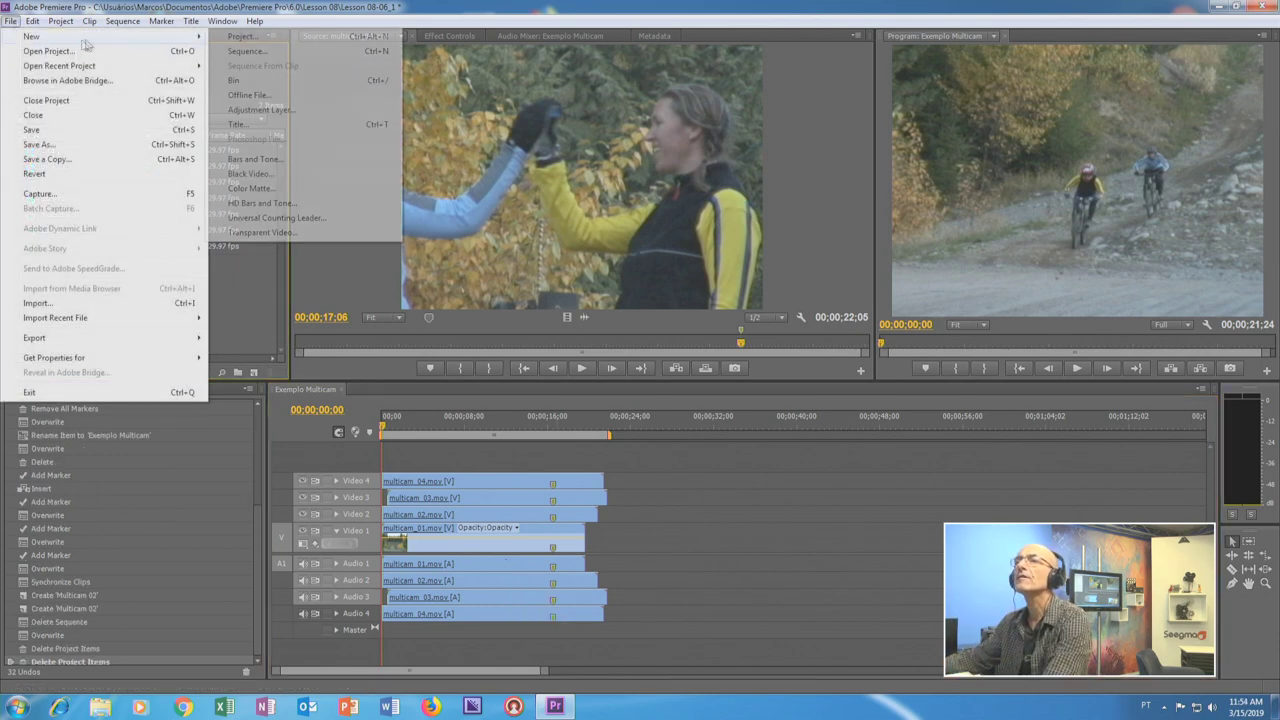
Create a new AVC-Intra 100 1080i60 sequence named 'sequencia 02'
left_click(247, 53)
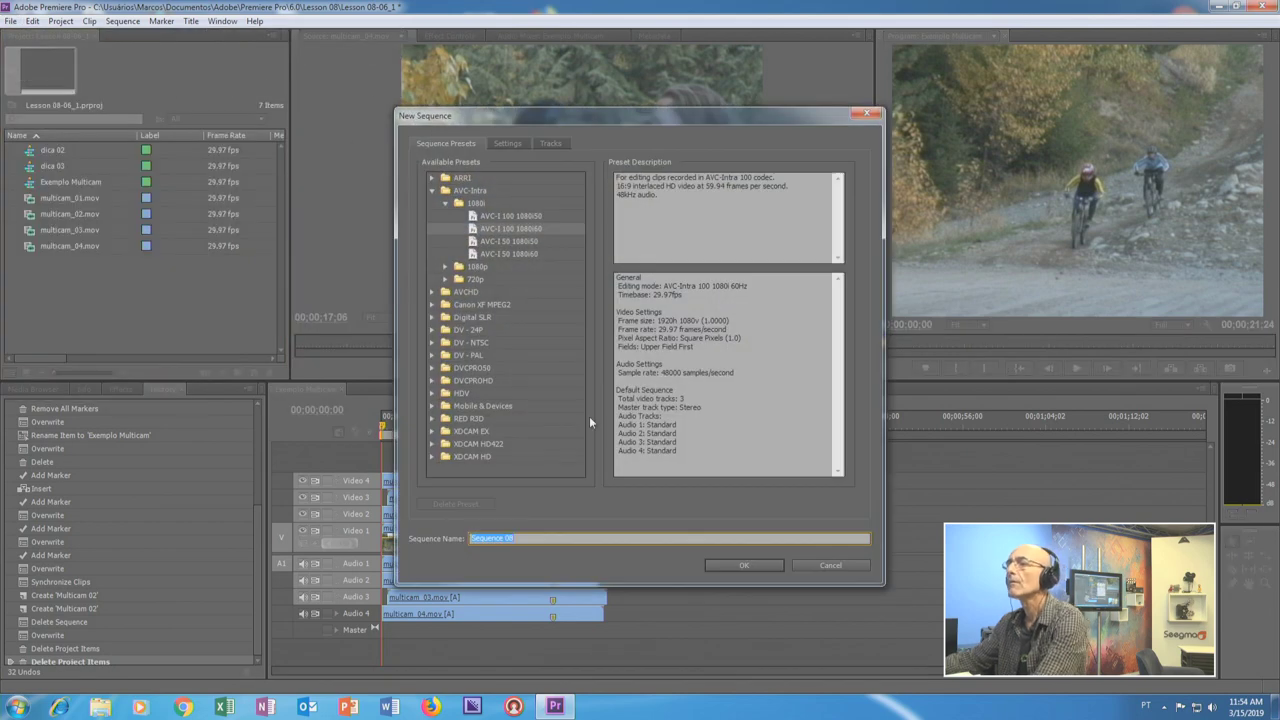
type("seq")
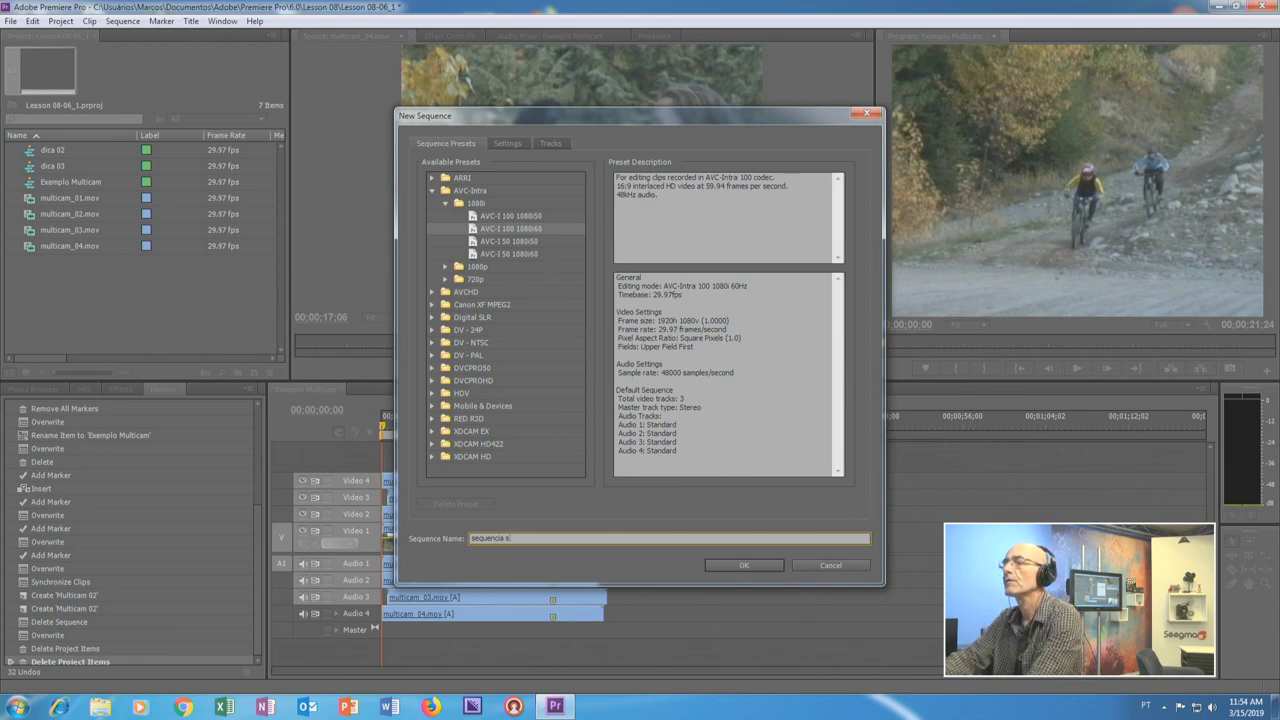
type("02")
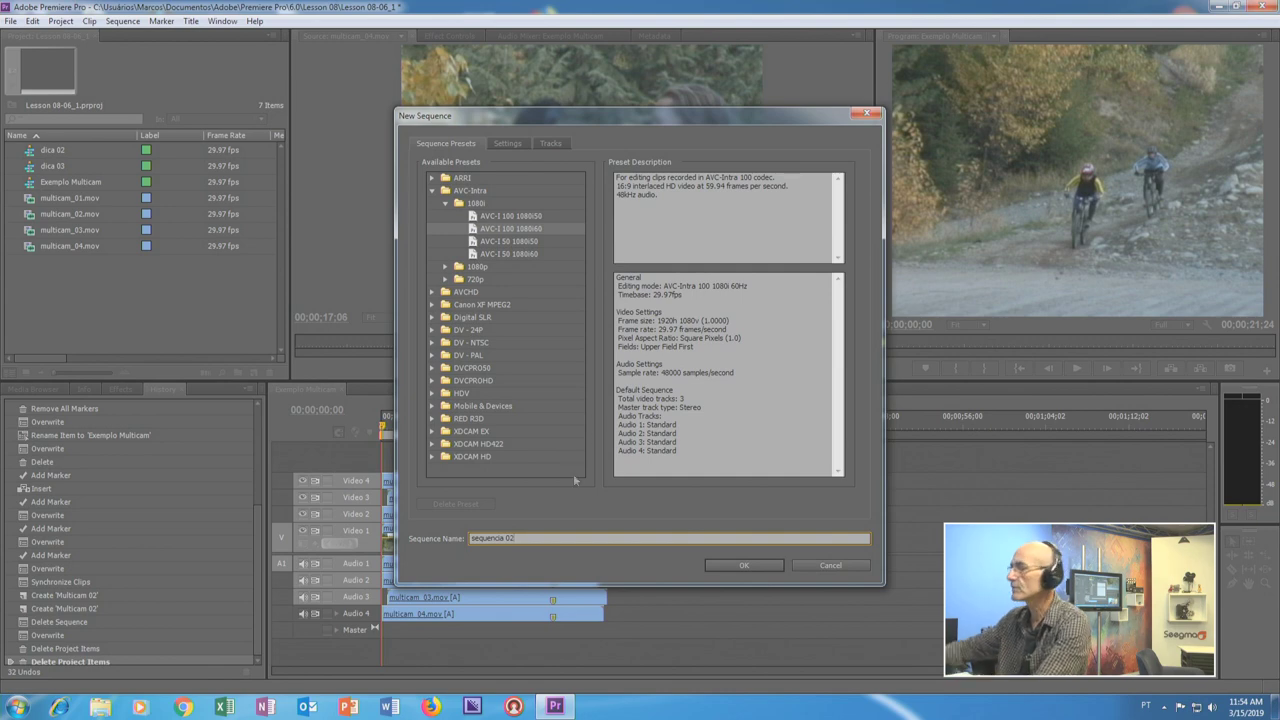
left_click(748, 565)
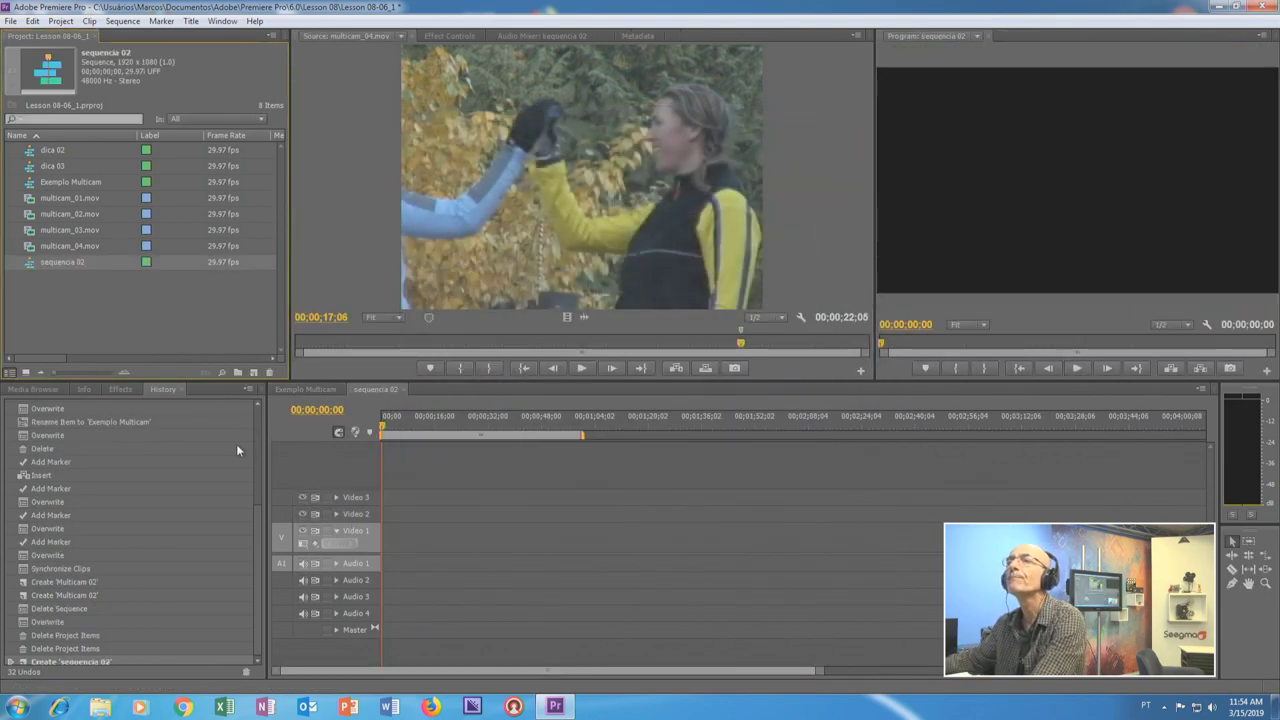
Nest Exemplo Multicam on Video 1 and Audio 1 of sequencia 02, matching its settings, and select it
left_click(45, 184)
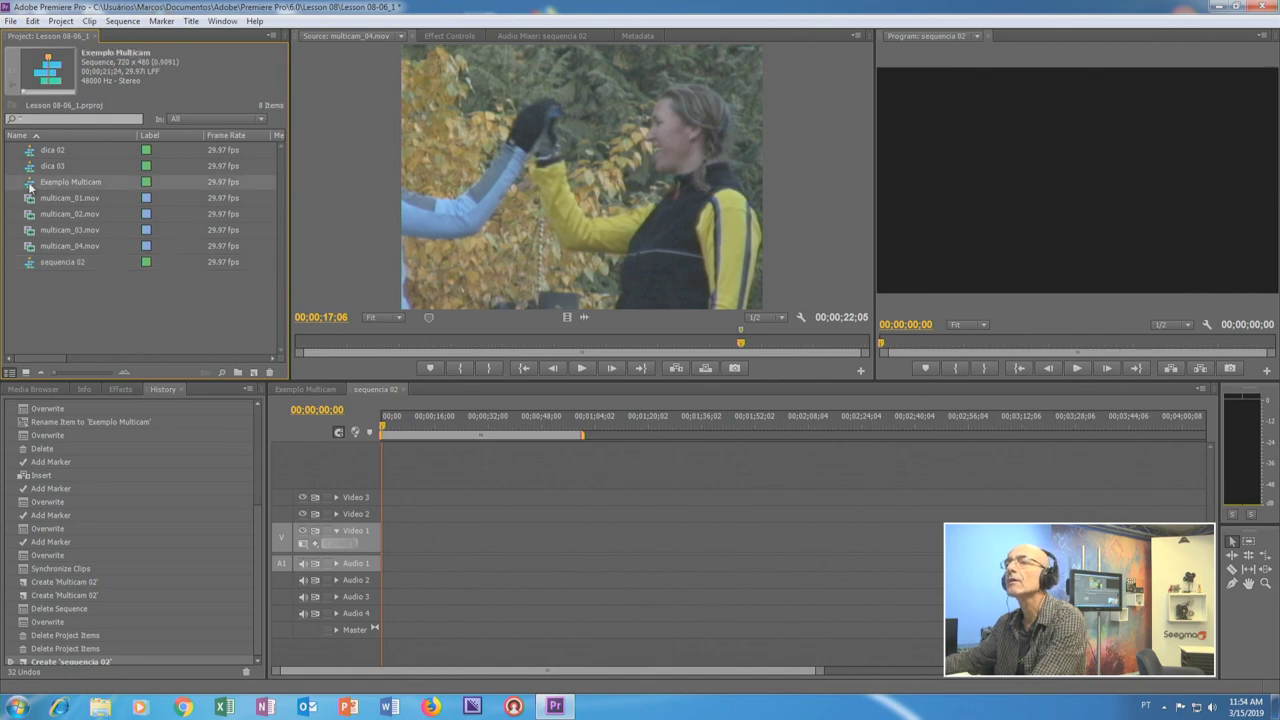
left_click_drag(70, 212, 471, 530)
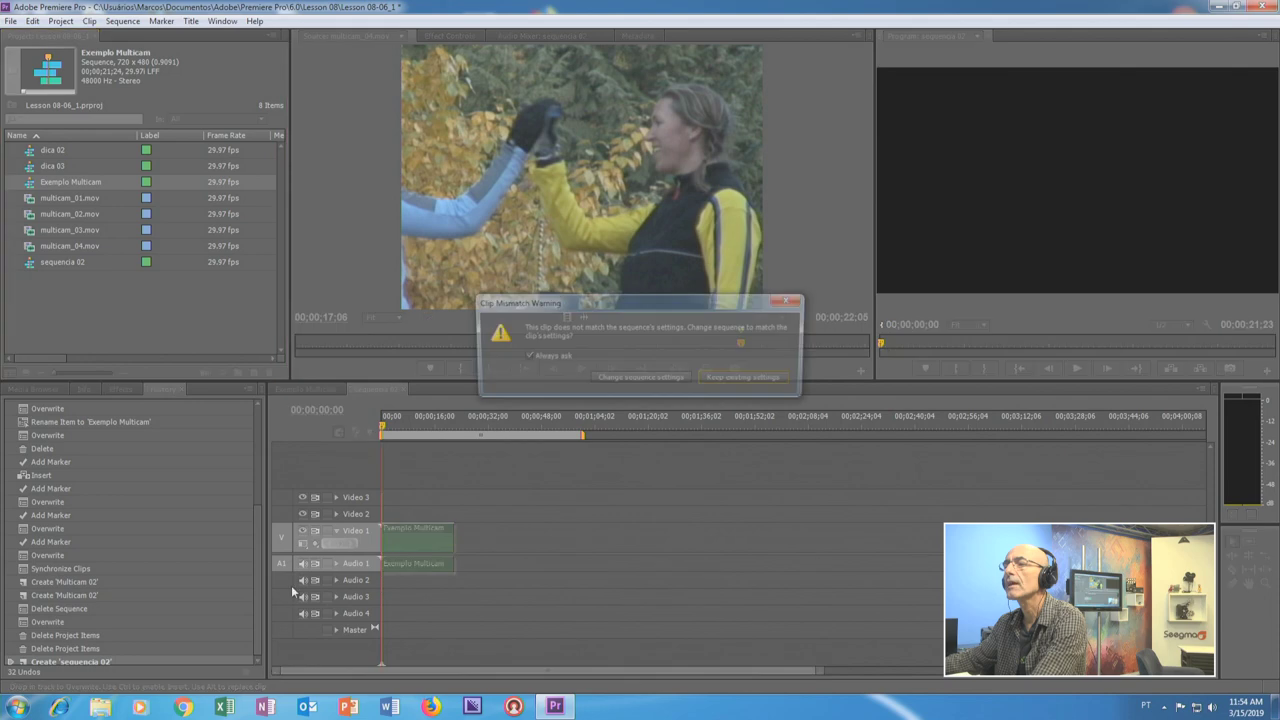
left_click(618, 381)
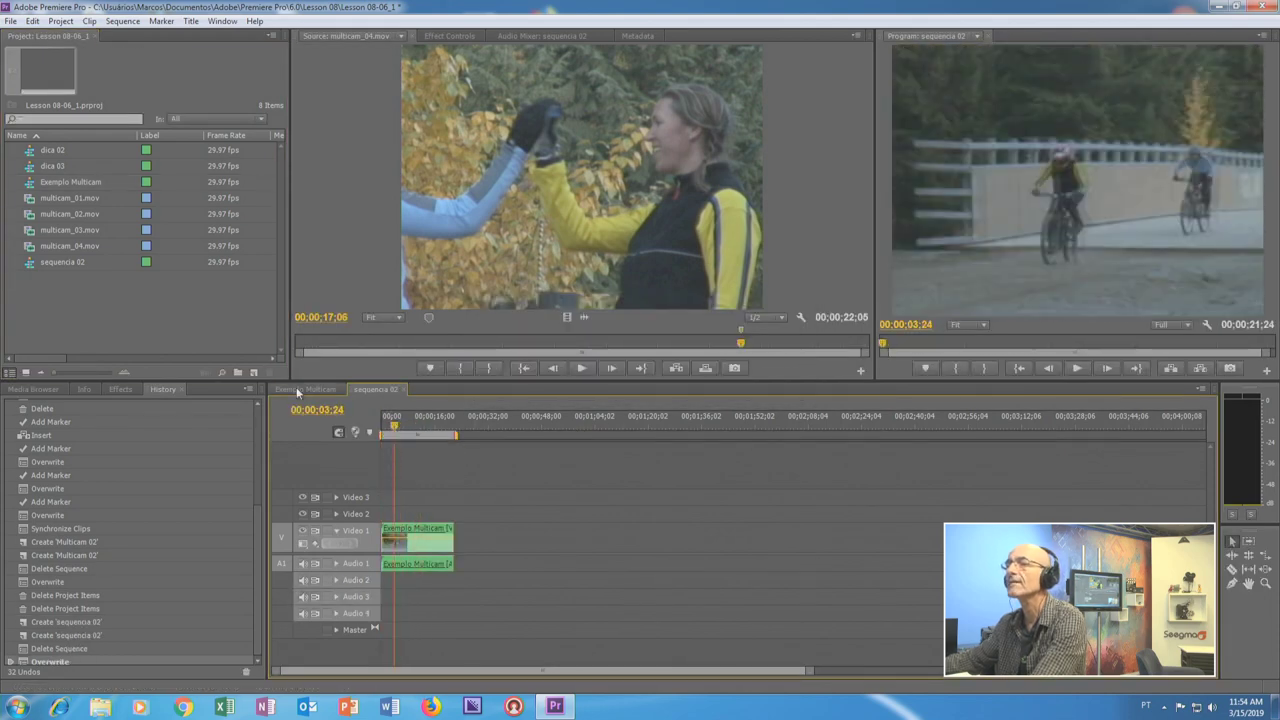
left_click(300, 389)
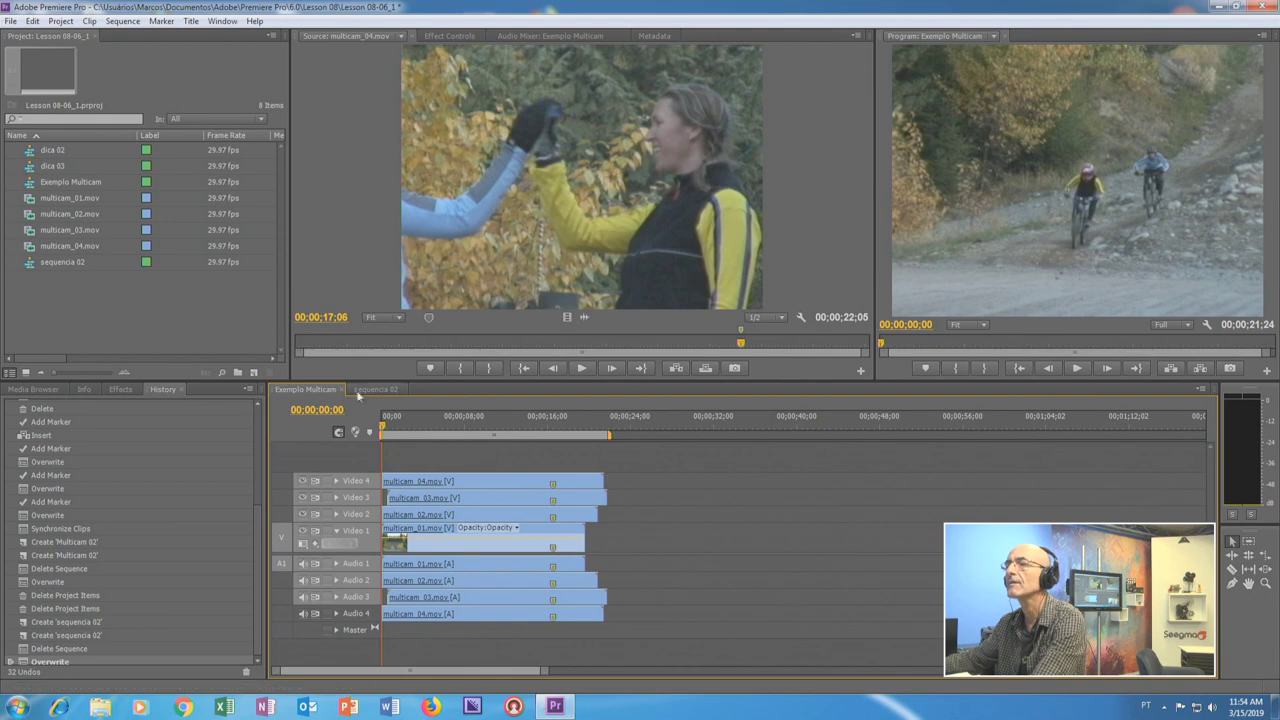
left_click(372, 389)
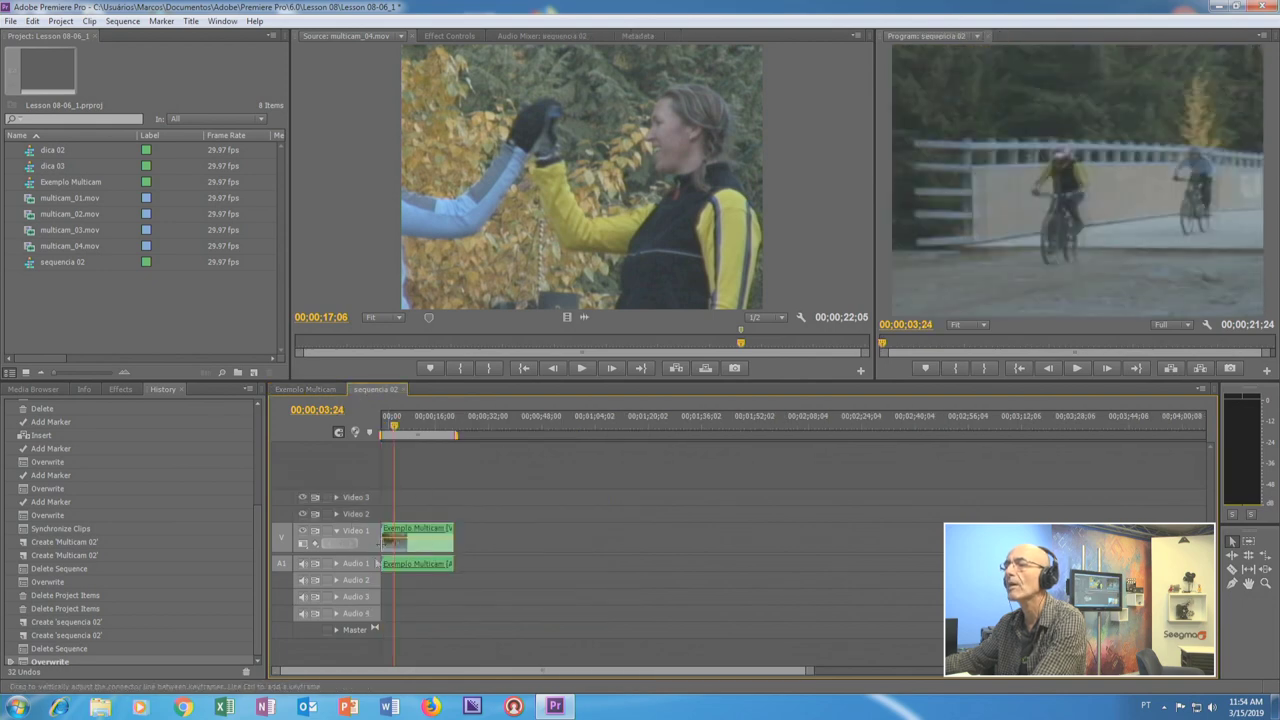
left_click_drag(405, 427, 381, 427)
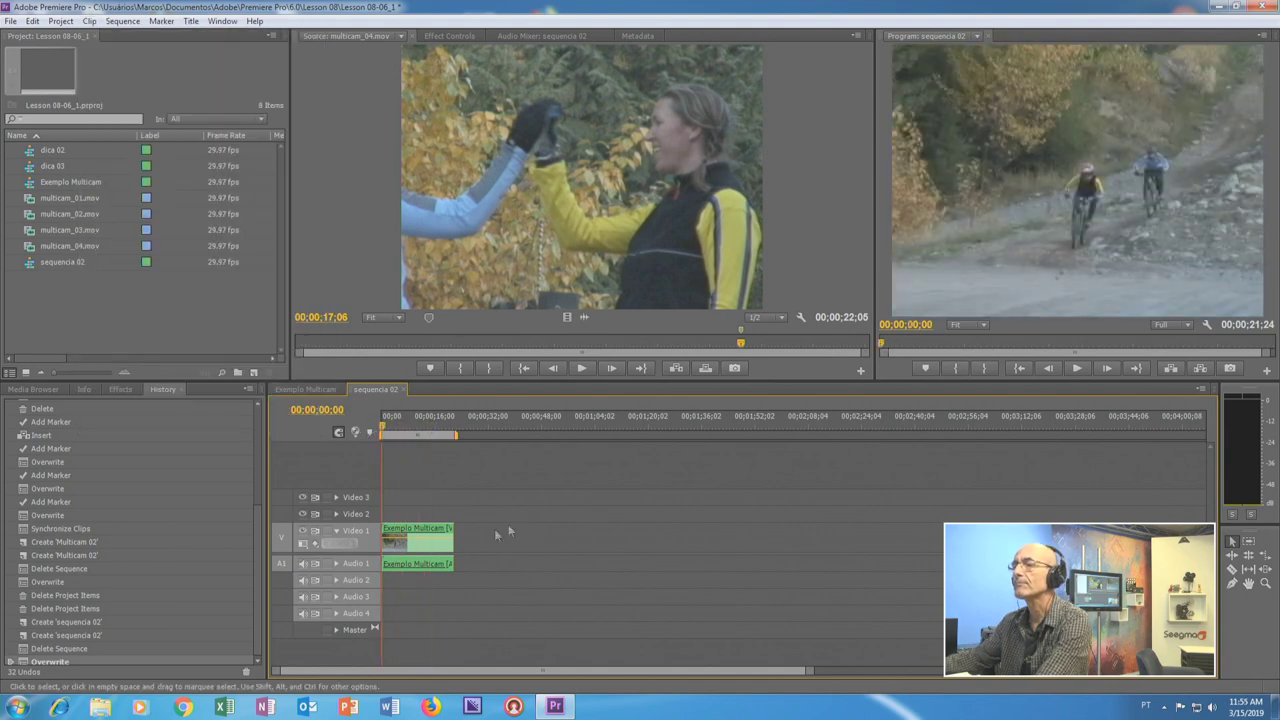
left_click(431, 549)
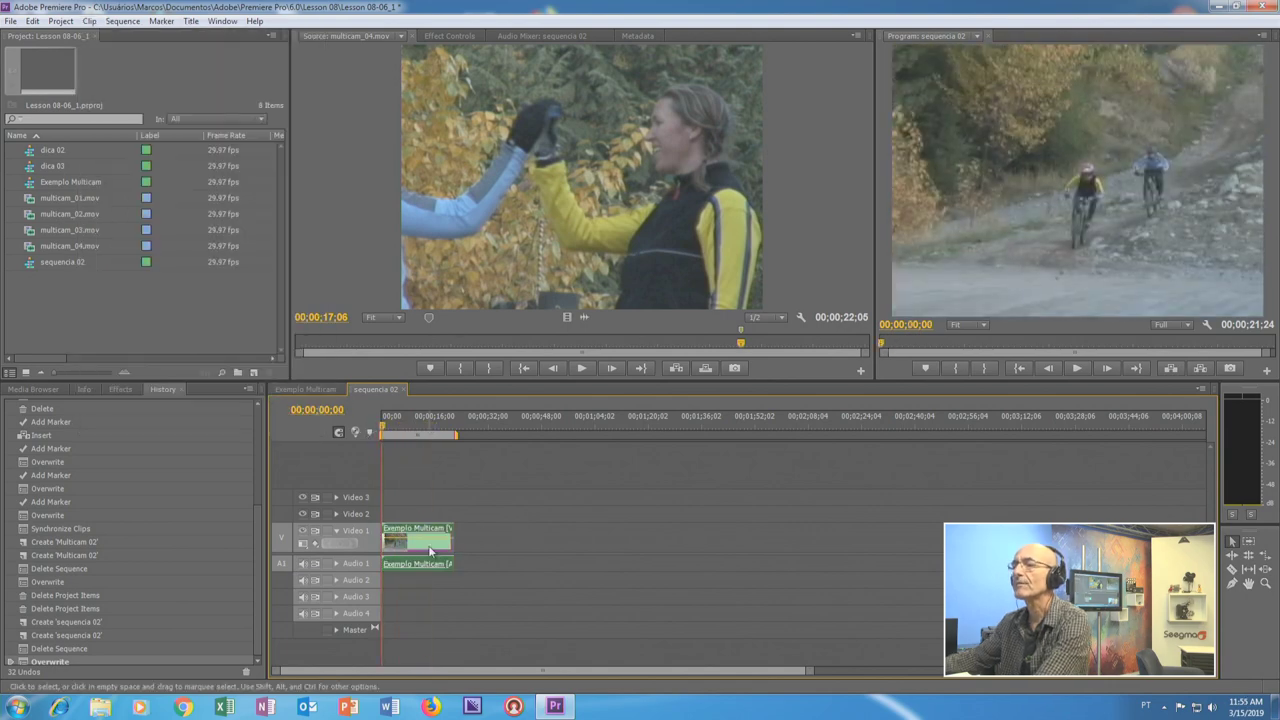
left_click(91, 24)
Enable Multi-Camera on the nested Exemplo Multicam clip so it shows as [MC1]
mouse_move(140, 427)
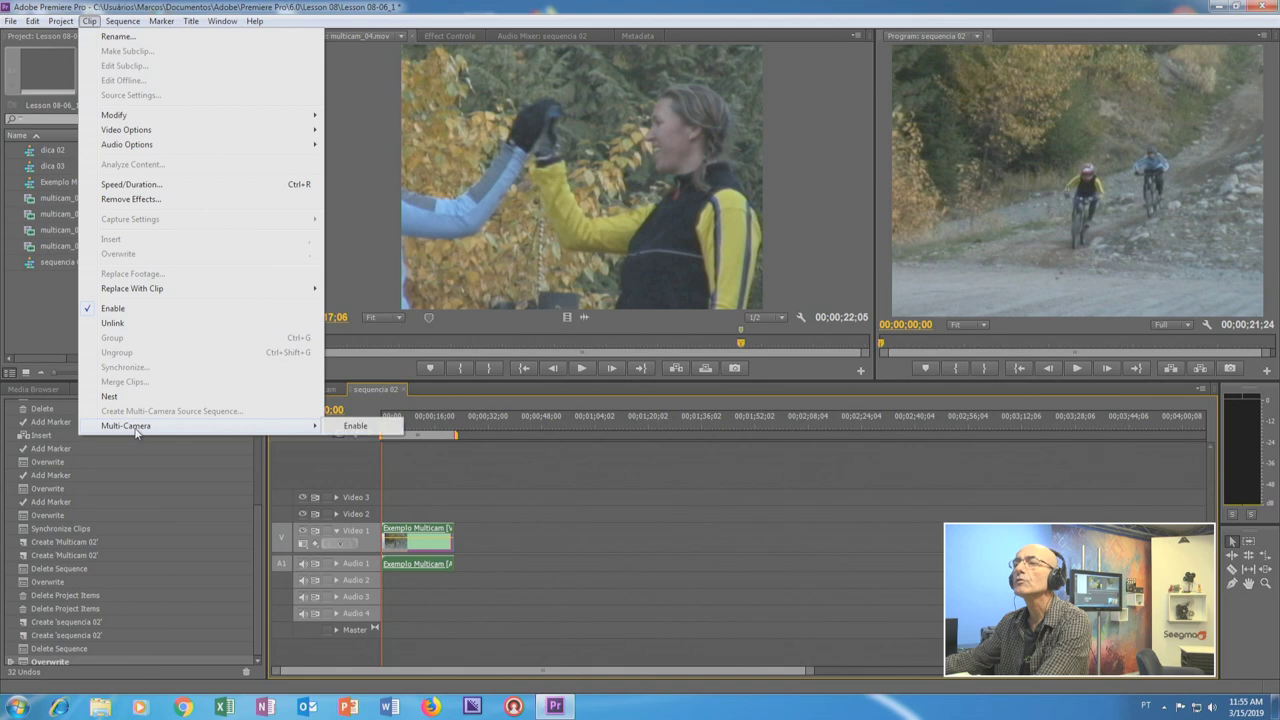
left_click(388, 427)
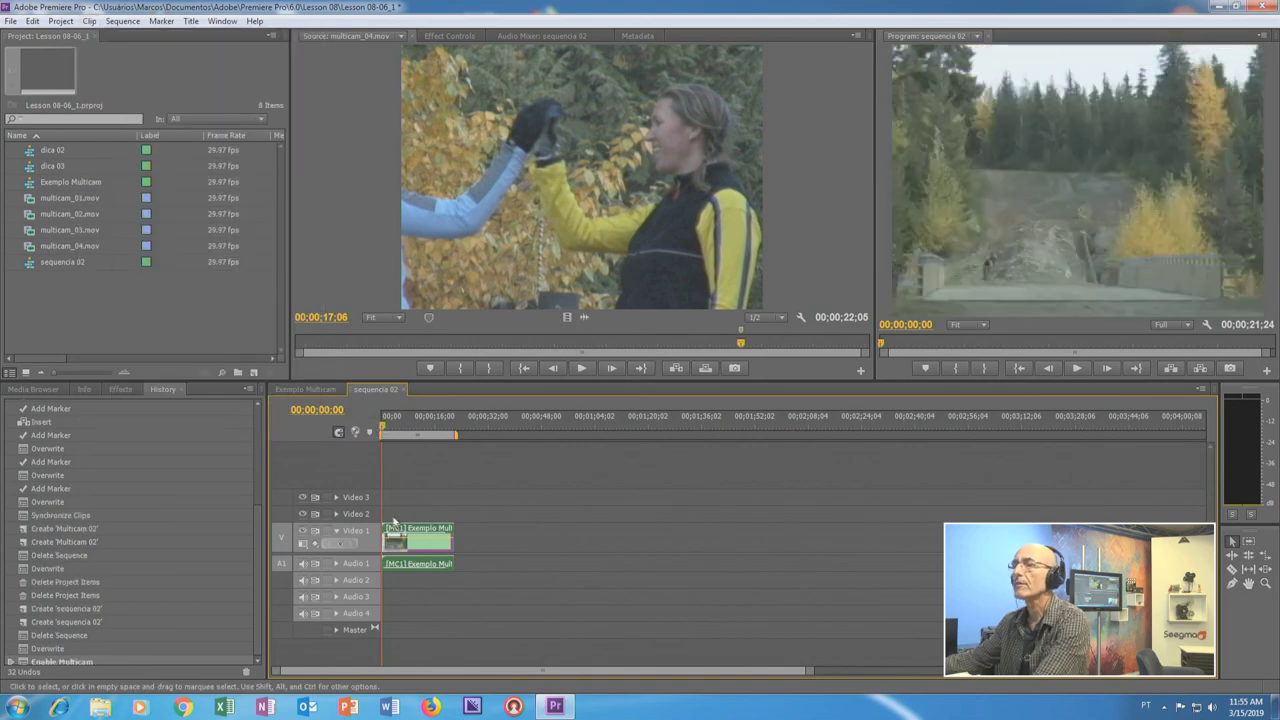
left_click(221, 22)
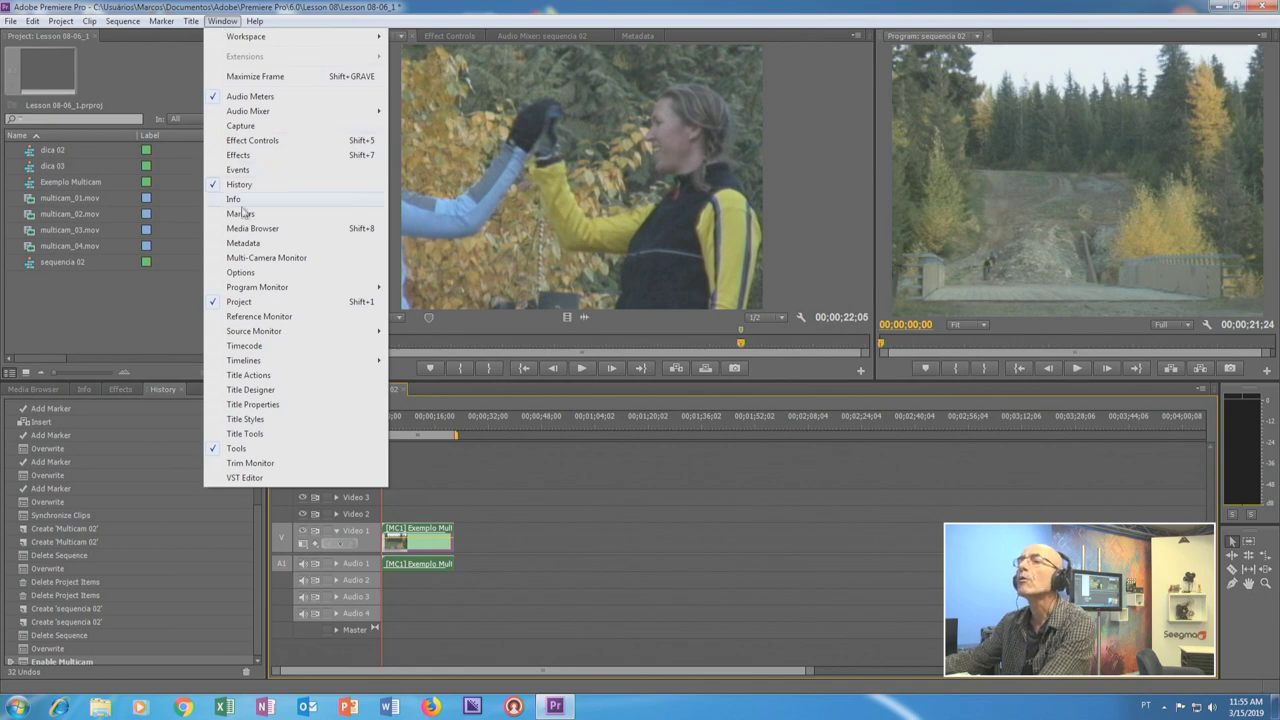
Open the Multi-Camera monitor and return the playhead to the start of sequencia 02
left_click(290, 261)
left_click(404, 426)
left_click_drag(404, 426, 405, 426)
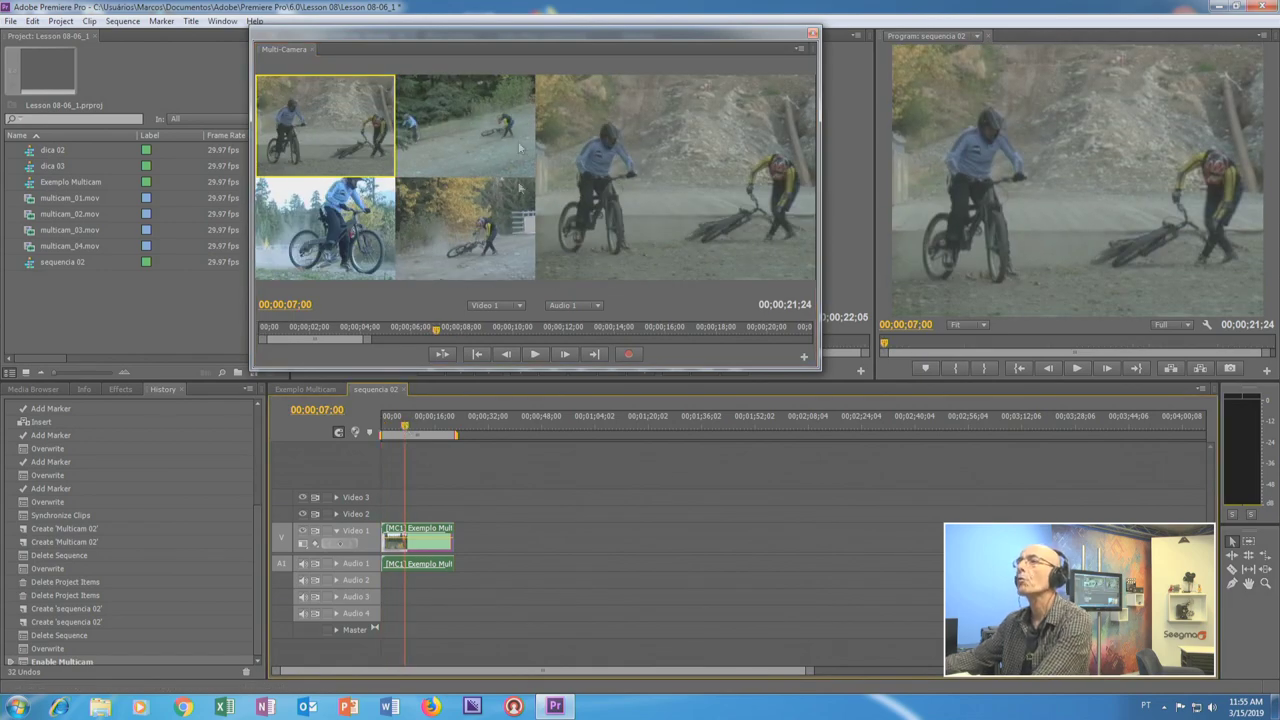
left_click_drag(404, 426, 416, 425)
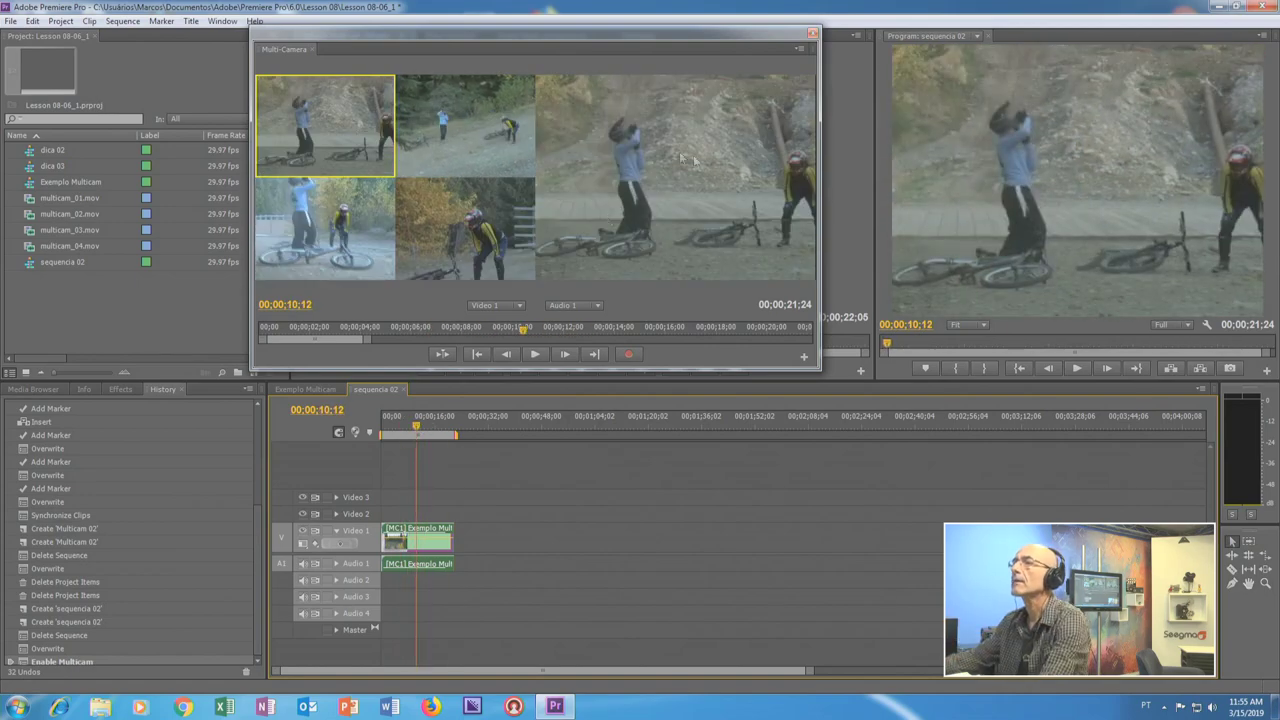
left_click(386, 434)
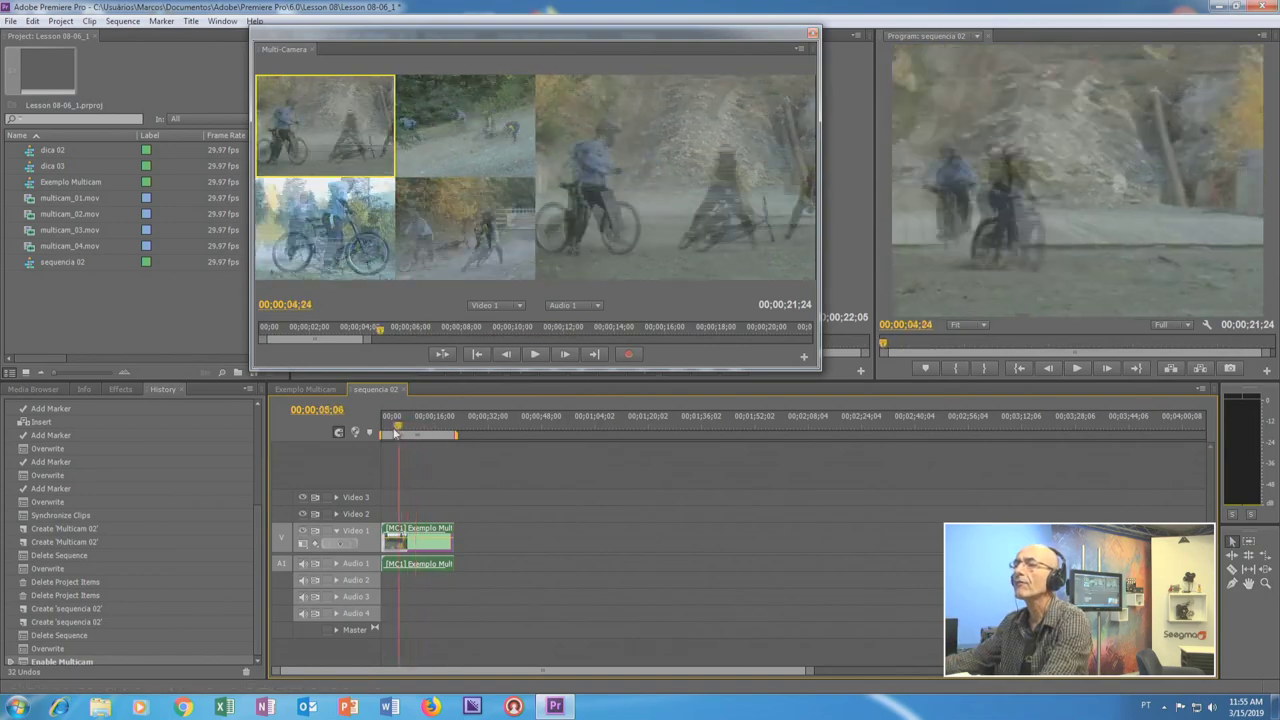
left_click_drag(386, 434, 383, 434)
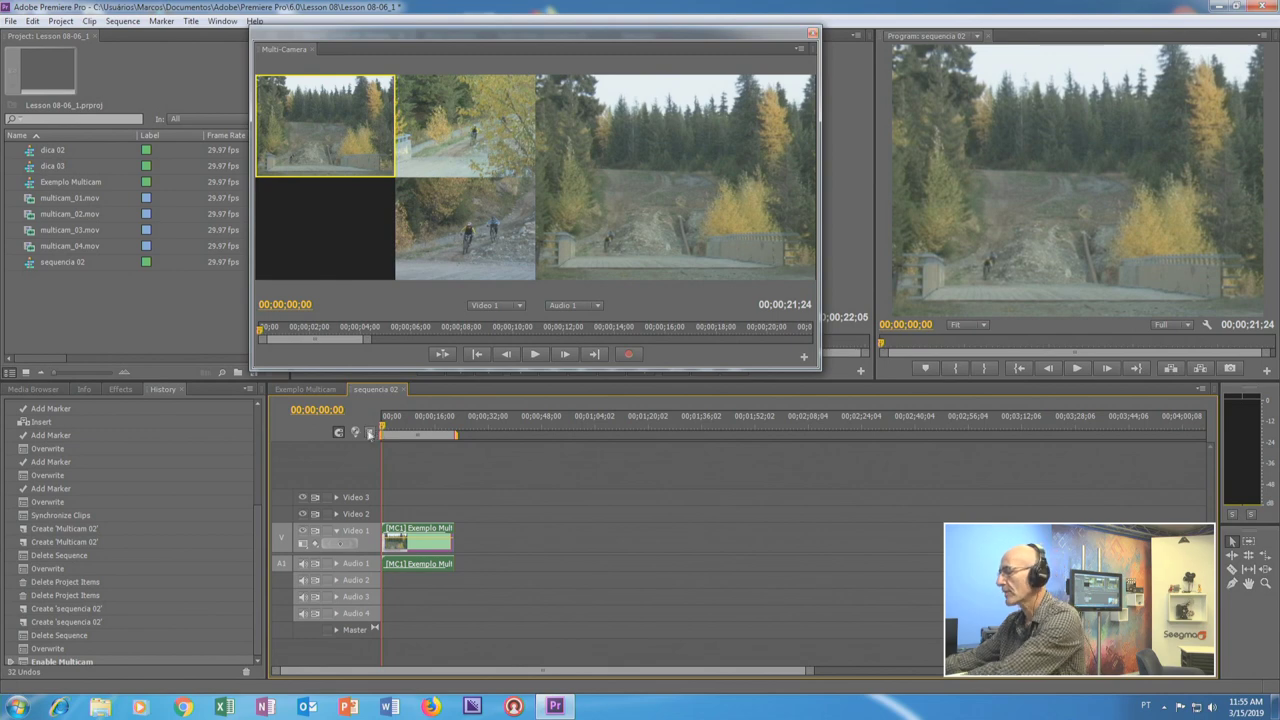
Preview the four synced angles, stop, step back one frame and resume playback
key("space")
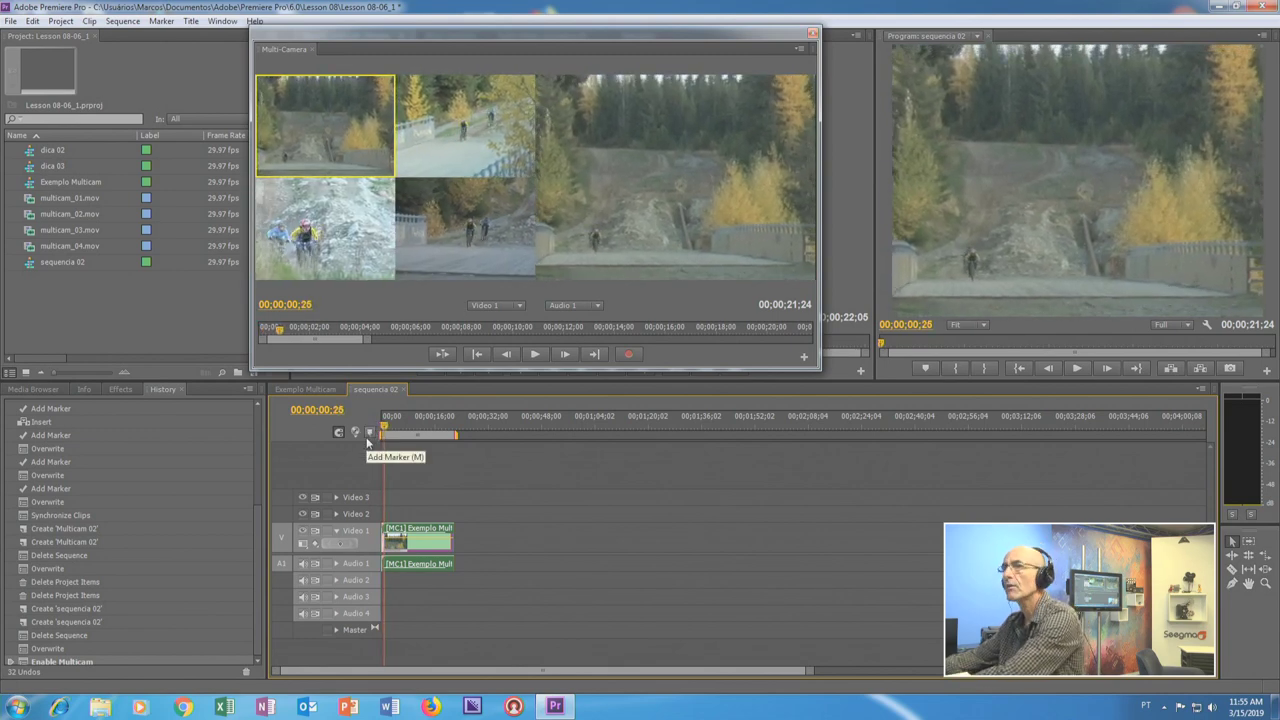
key("space")
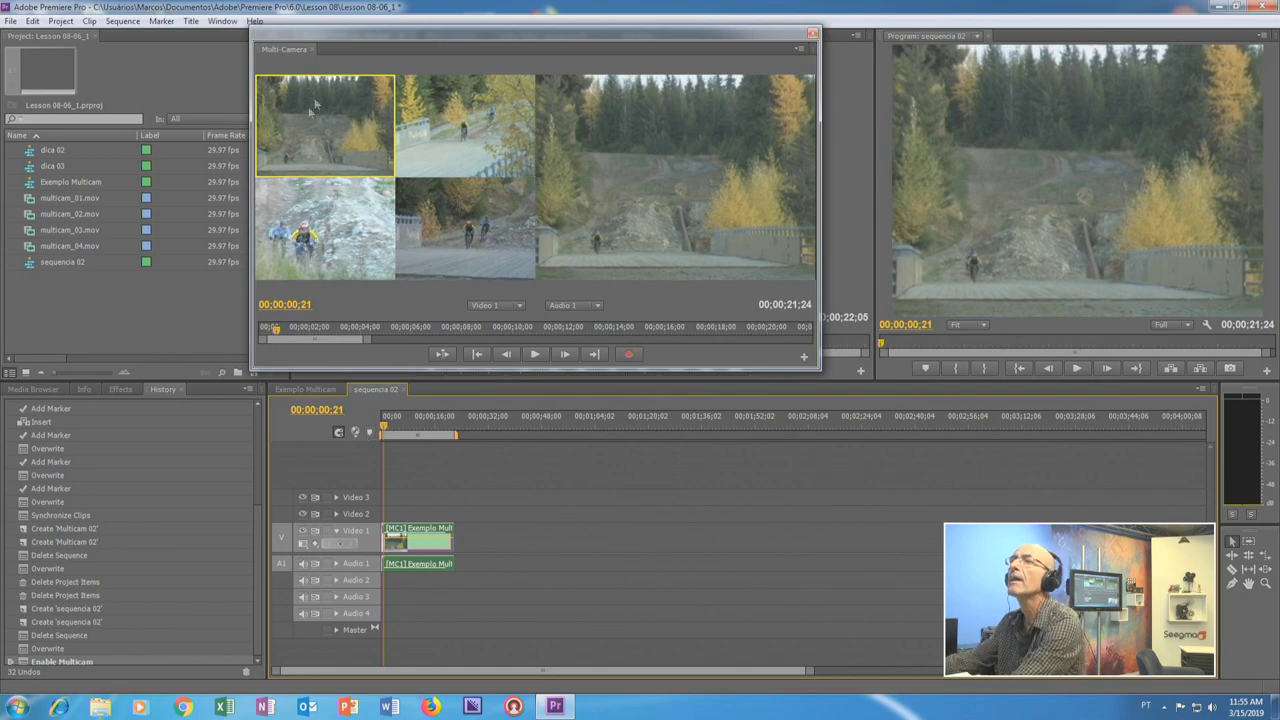
key("Left")
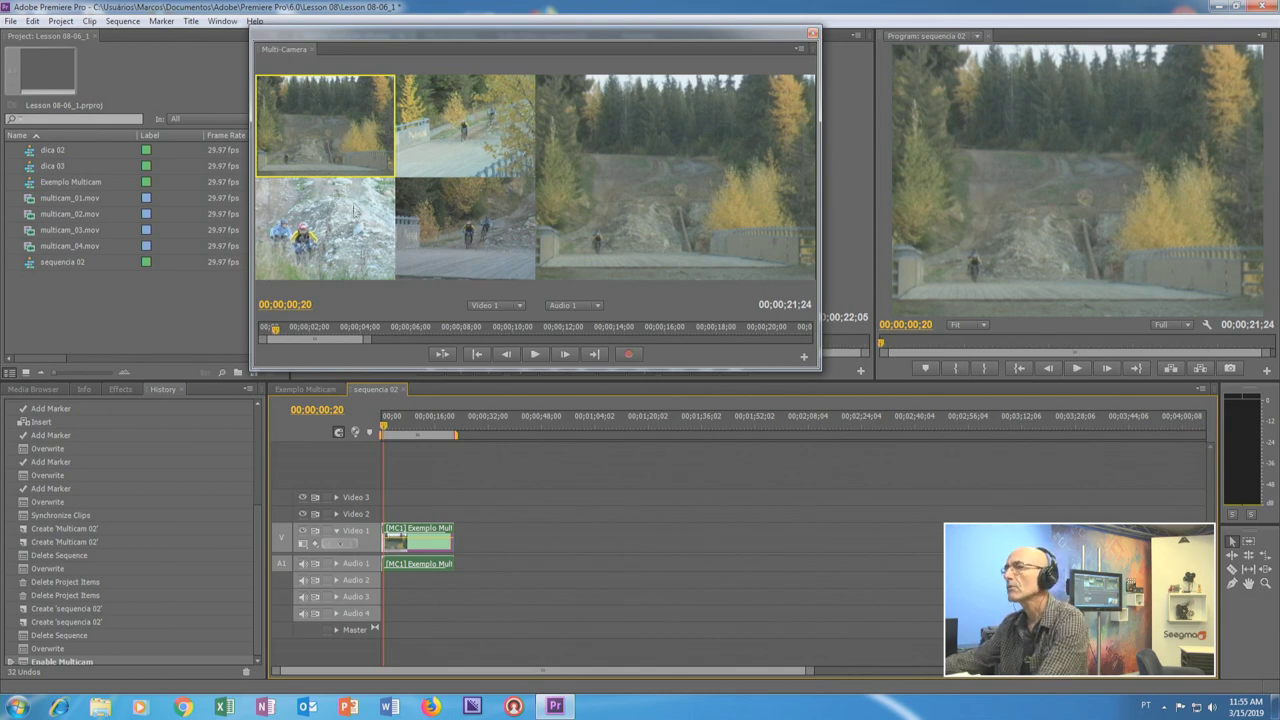
key("space")
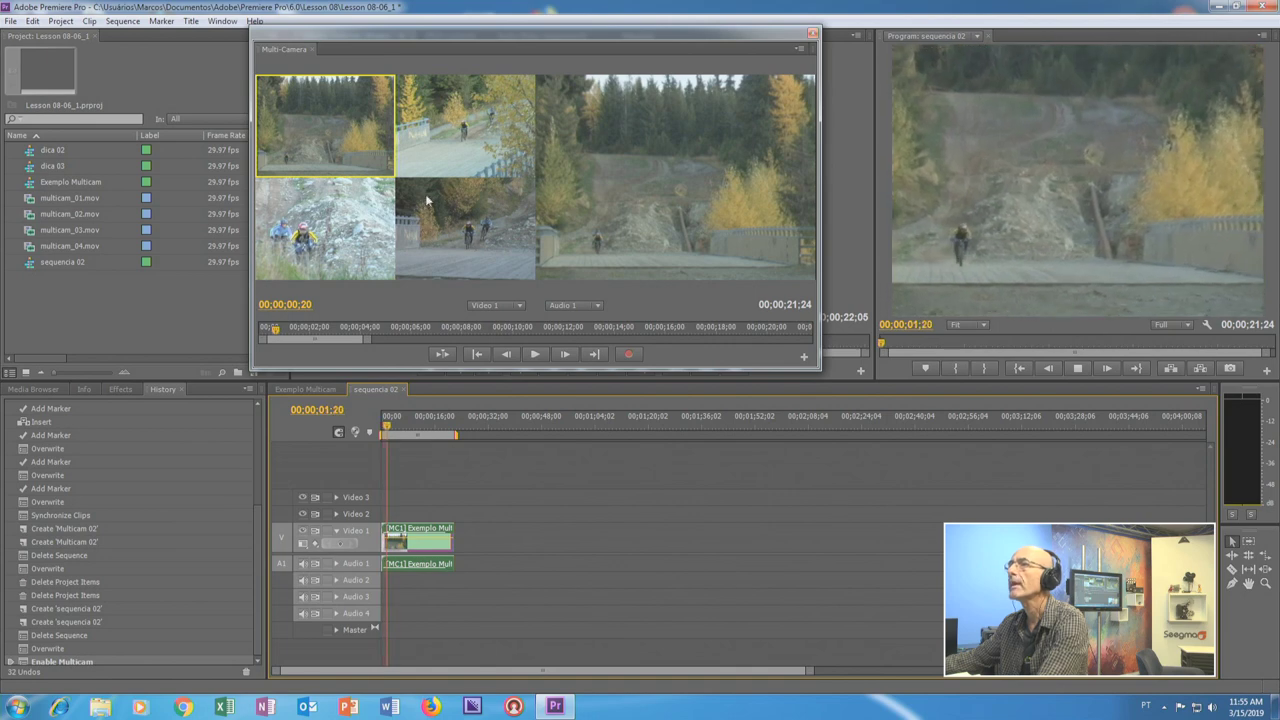
Record a live pass through the clip, cutting to cameras 2, 3, 4, 1, 2, 3, 4, 2, 3 in turn
left_click(455, 134)
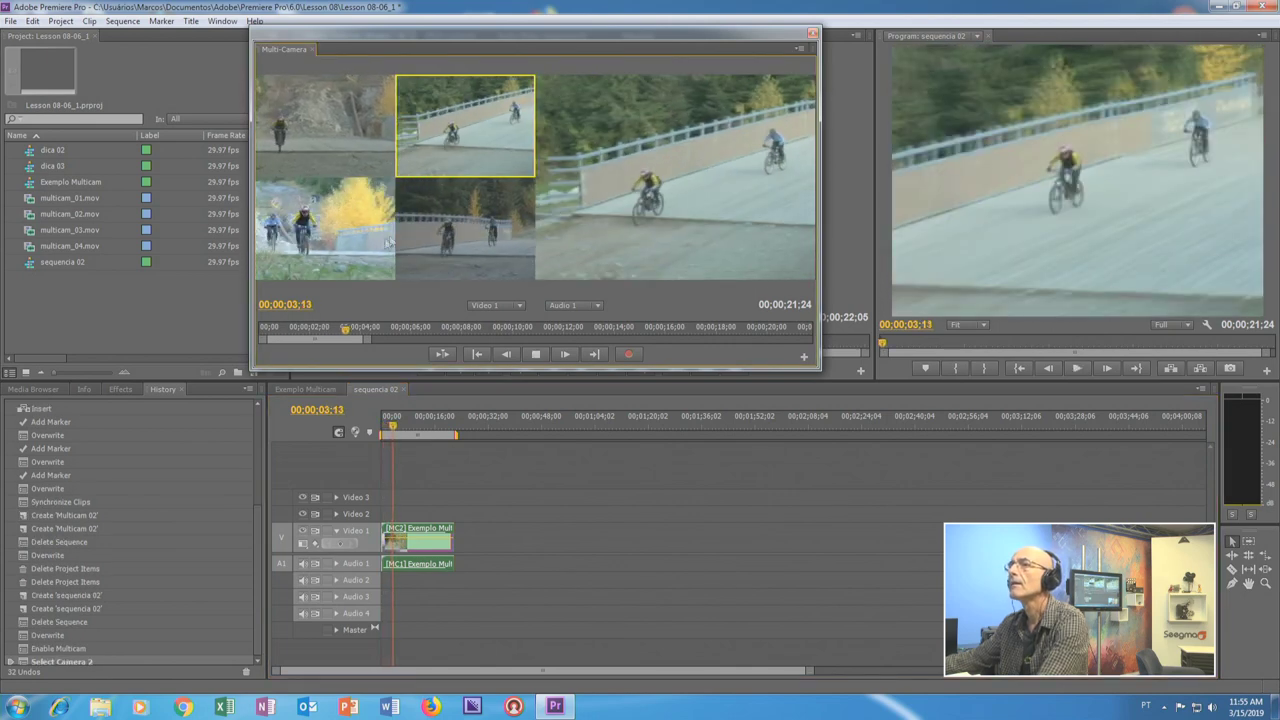
left_click(340, 240)
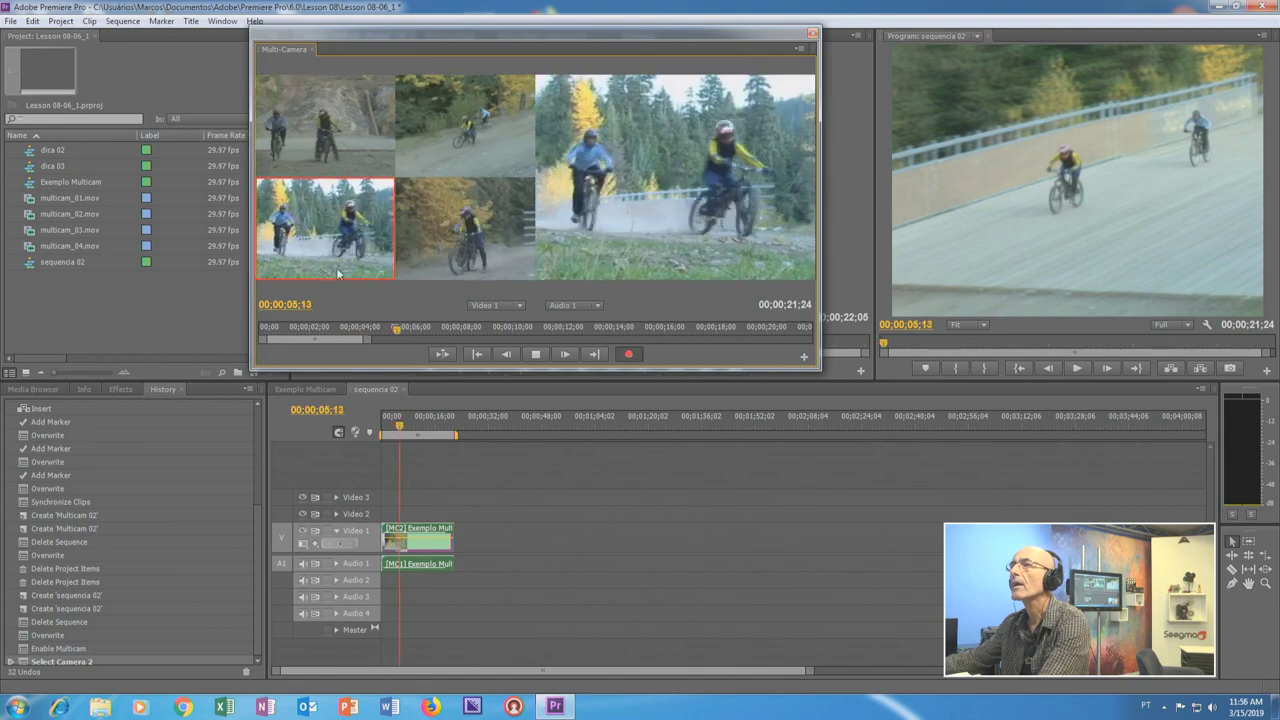
left_click(463, 247)
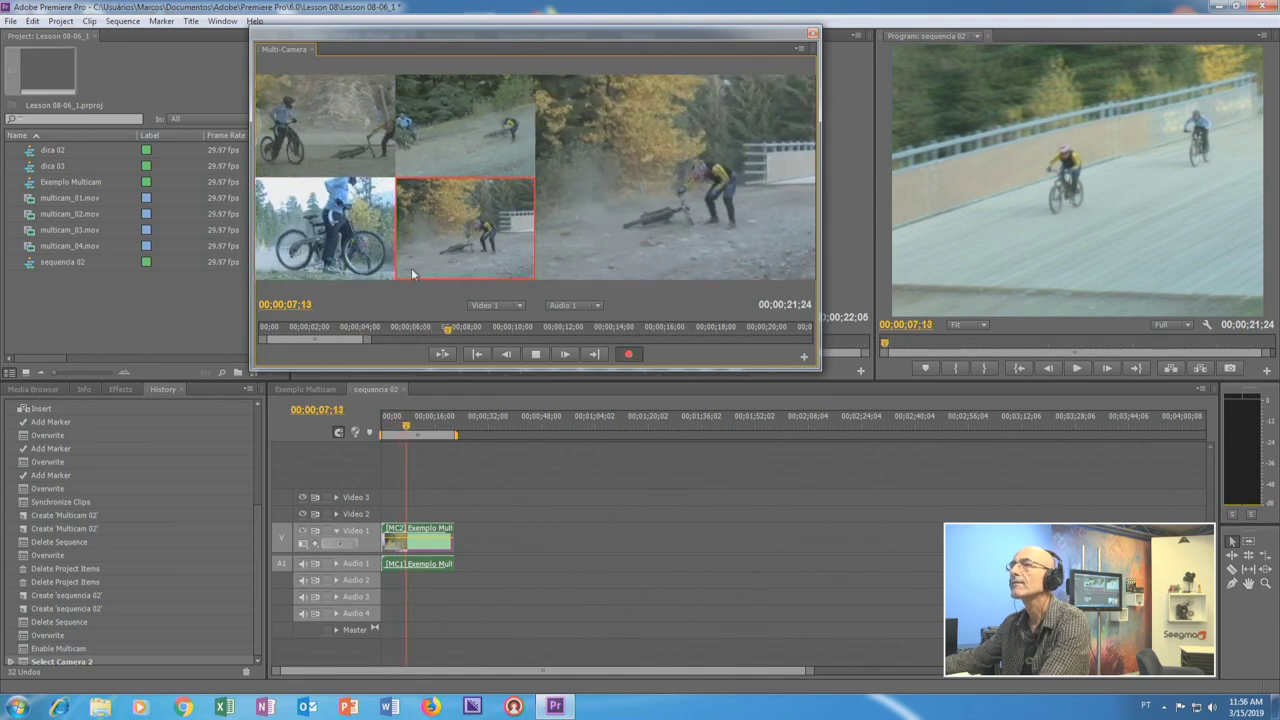
left_click(332, 137)
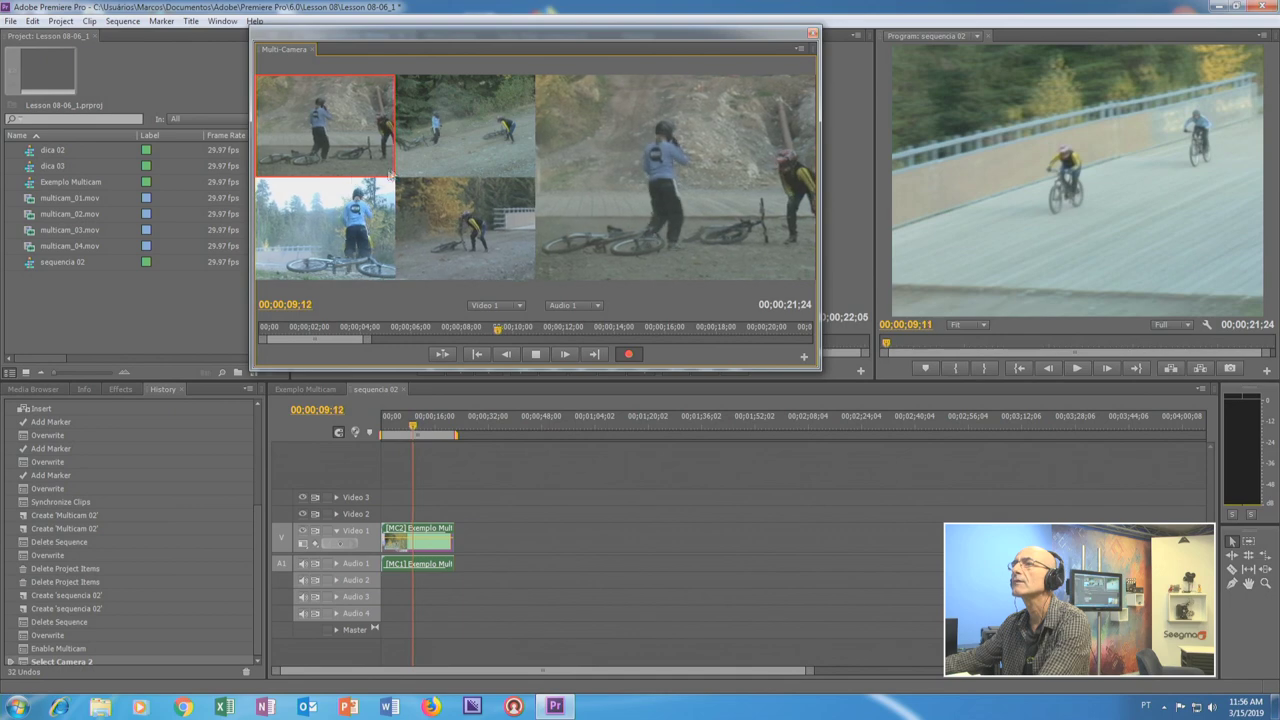
left_click(467, 127)
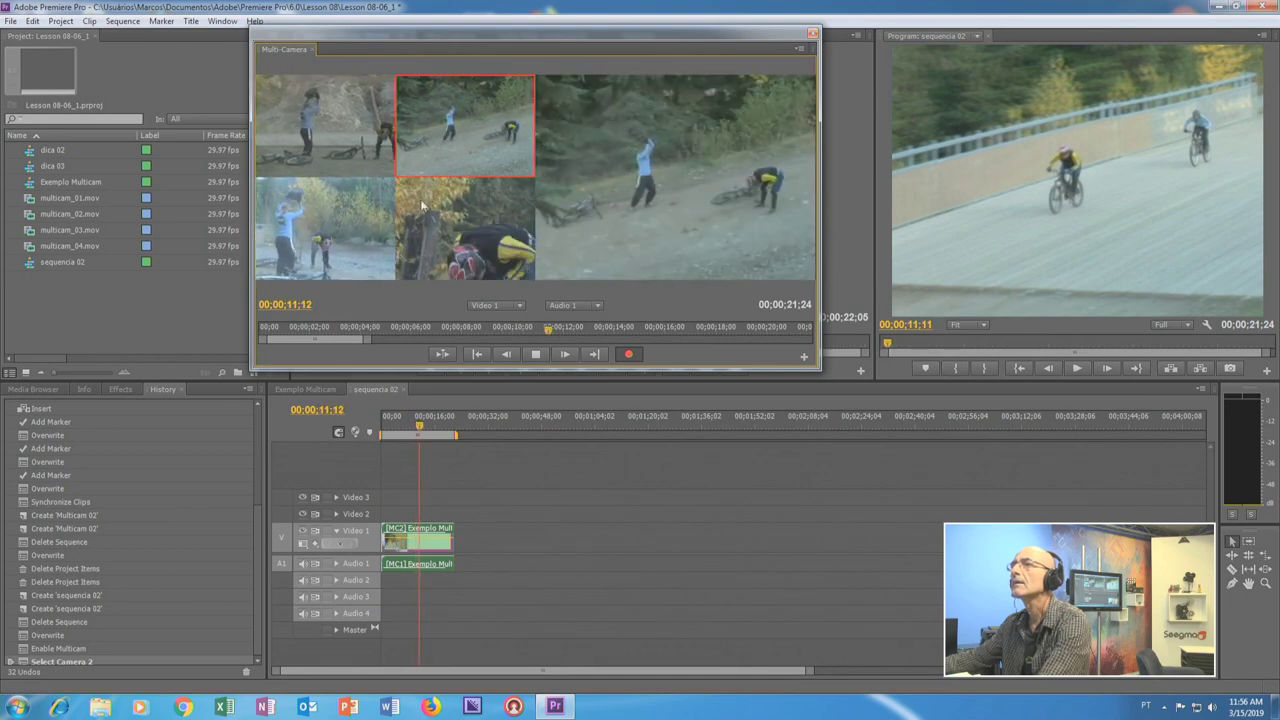
left_click(323, 229)
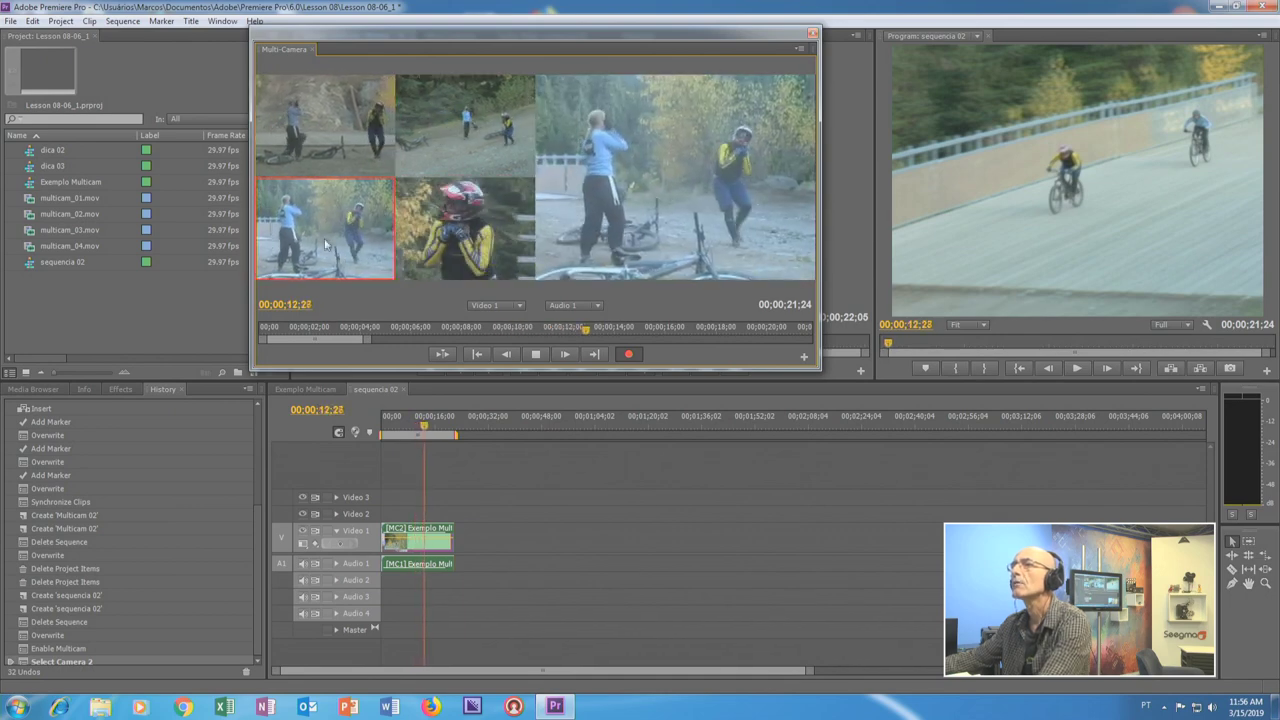
left_click(470, 265)
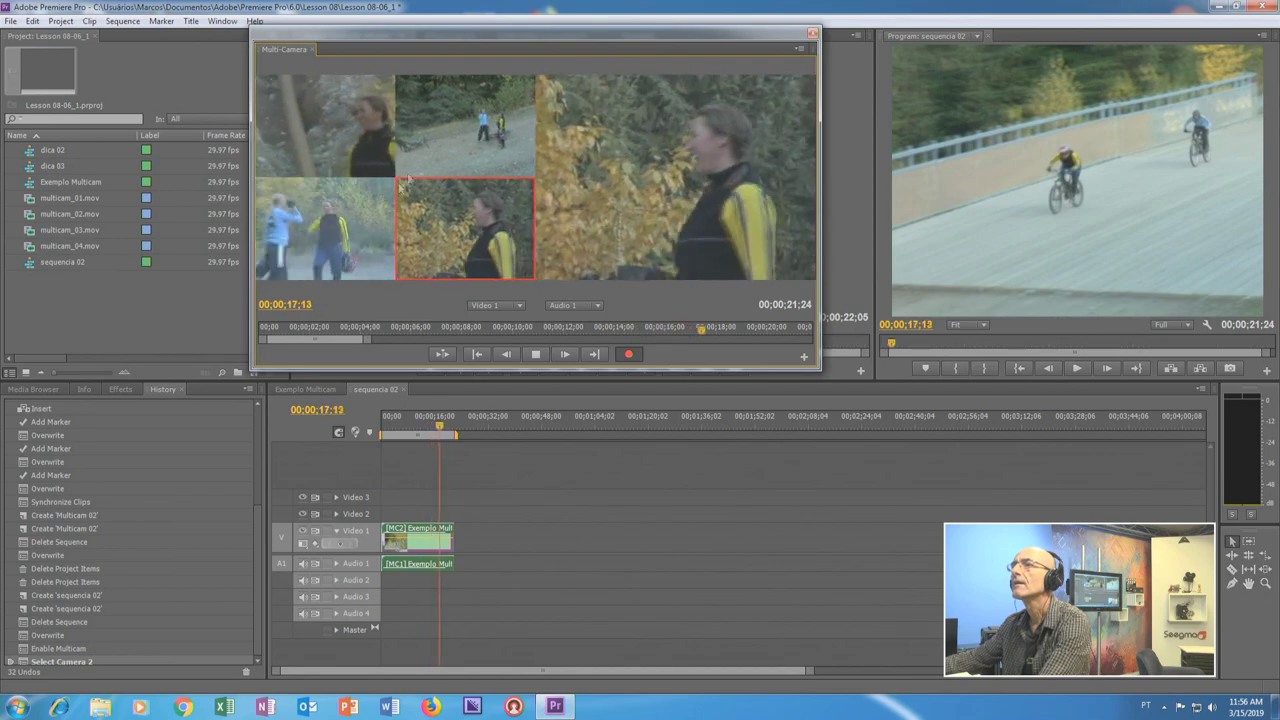
left_click(452, 132)
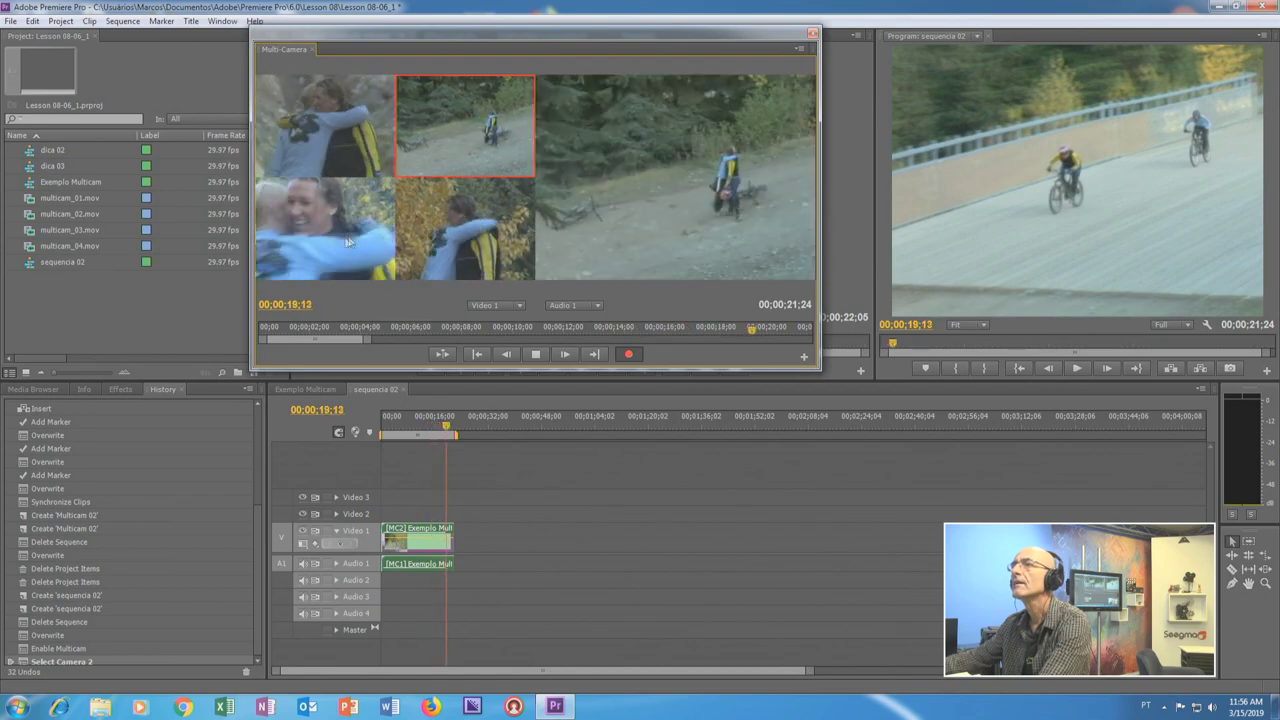
left_click(318, 262)
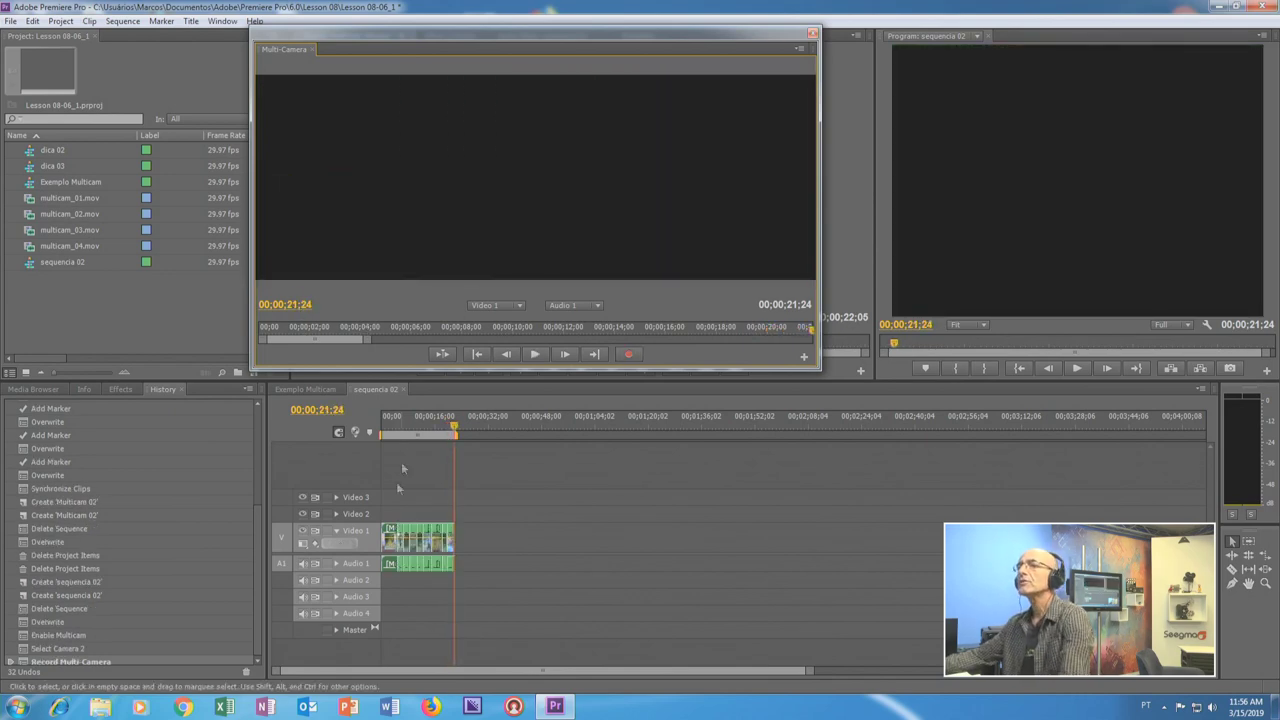
Replay sequencia 02 from the start with the timeline zoomed in, stopping at 13;24 on camera 2
left_click(389, 433)
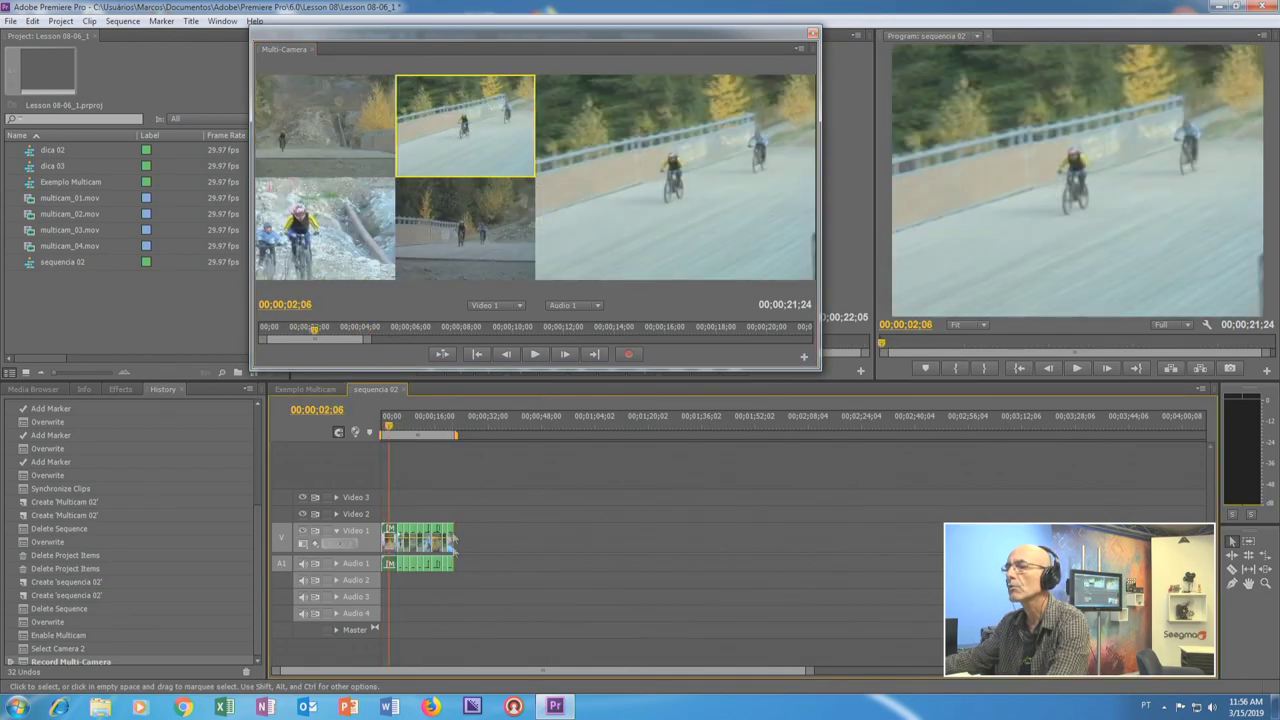
left_click(386, 433)
key("space")
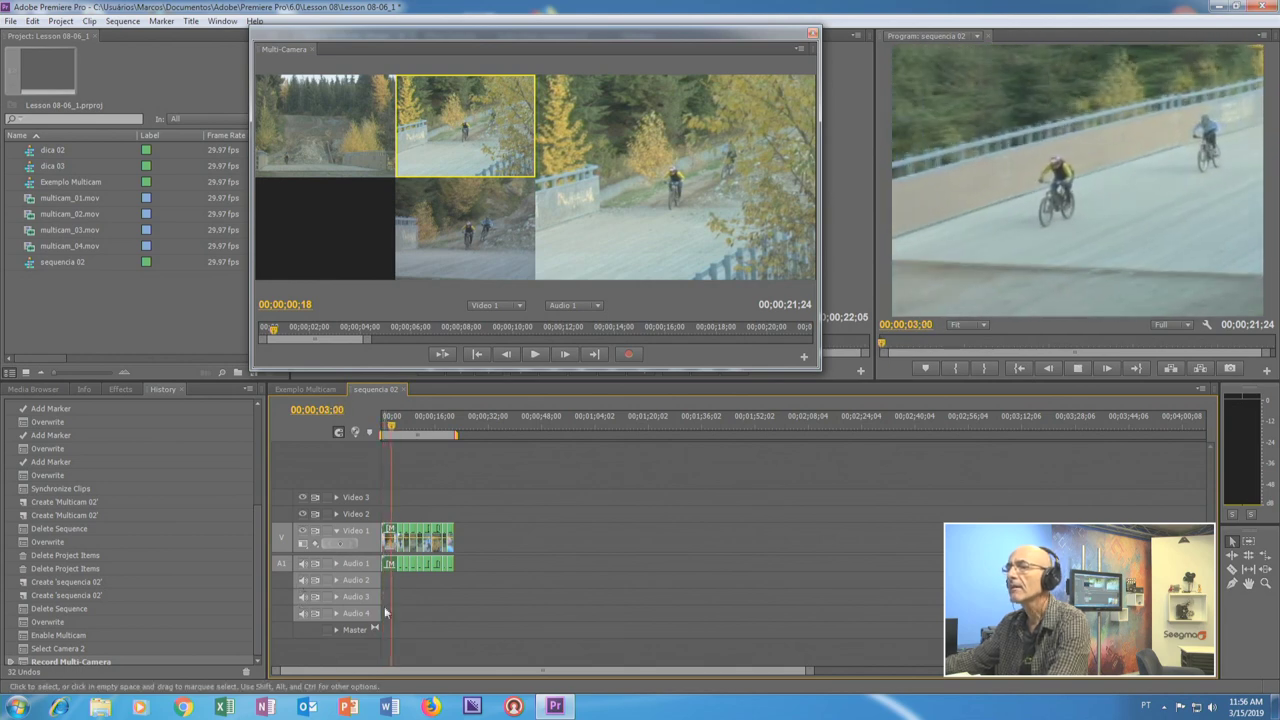
left_click_drag(805, 670, 535, 685)
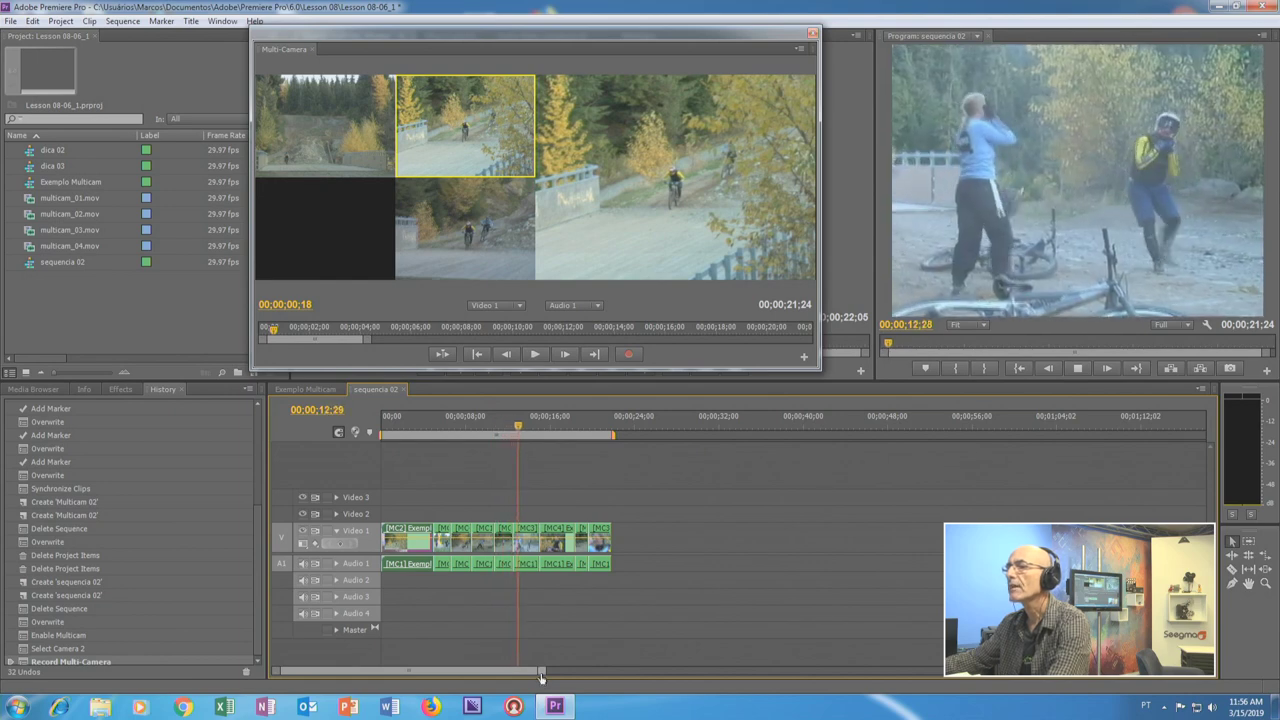
key("space")
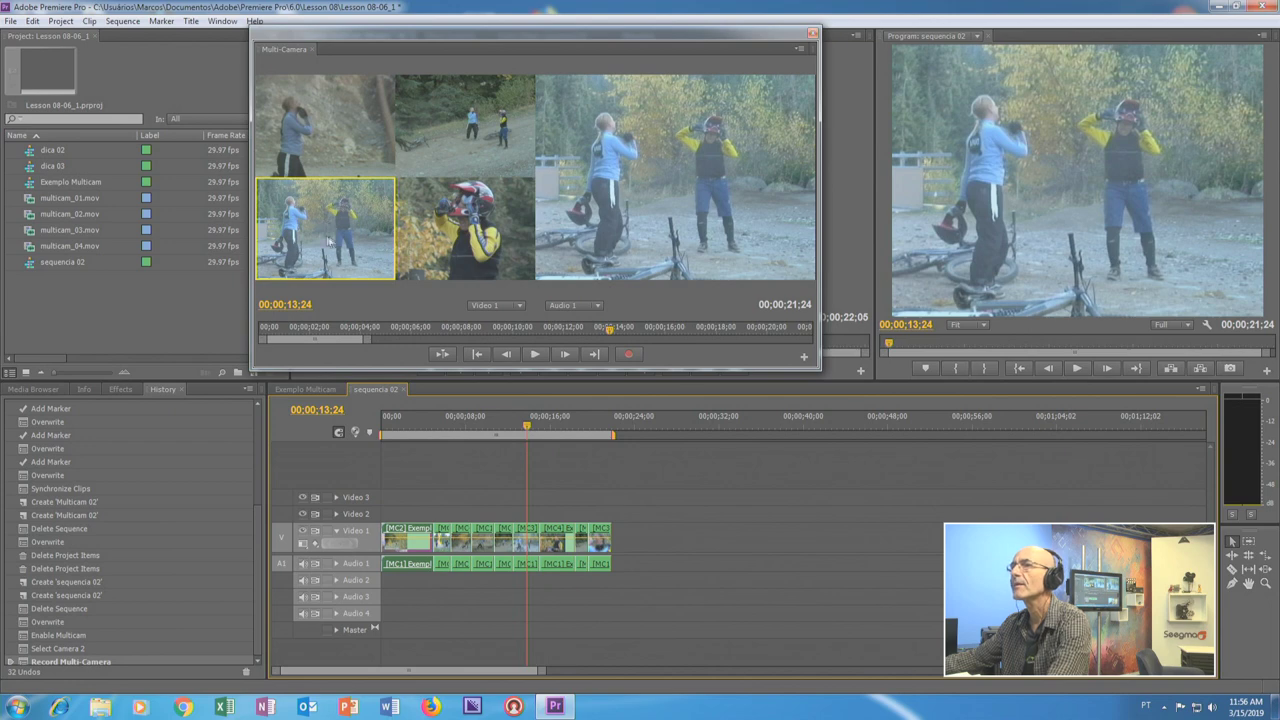
left_click(452, 122)
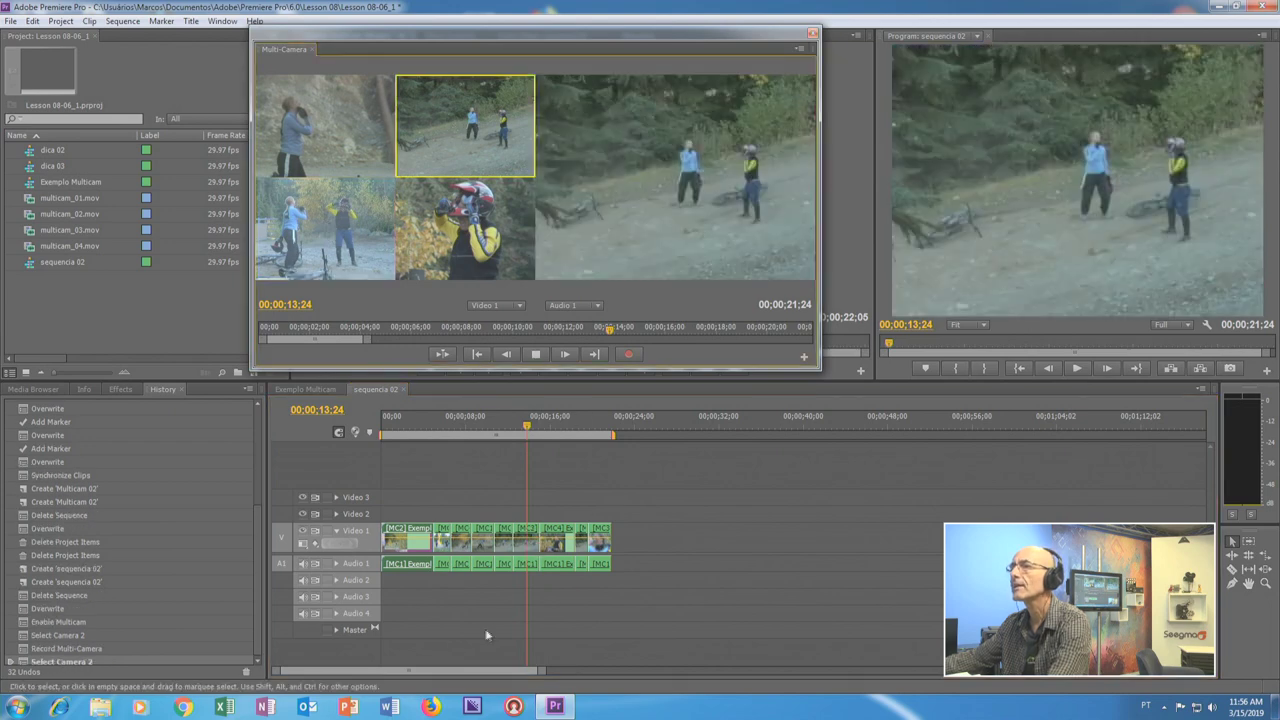
Play on from 13;24, switch the angle to camera 4, and stop at 16;10
key("space")
key("4")
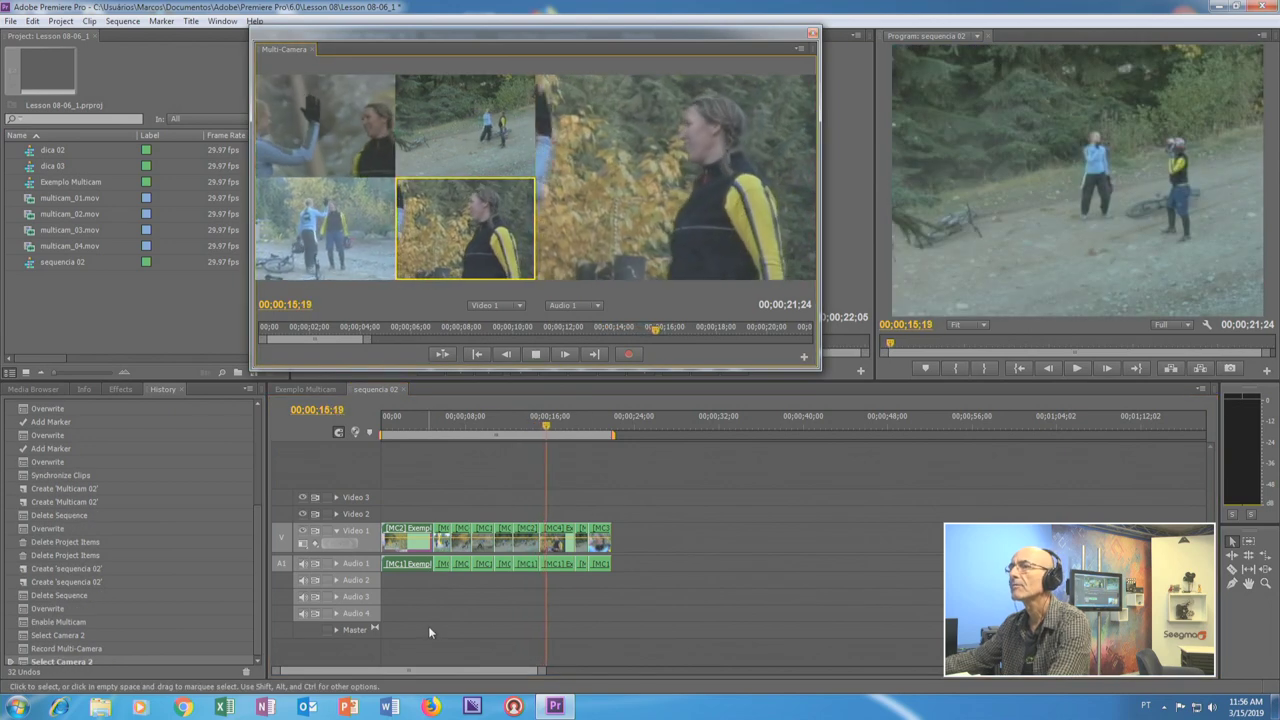
key("space")
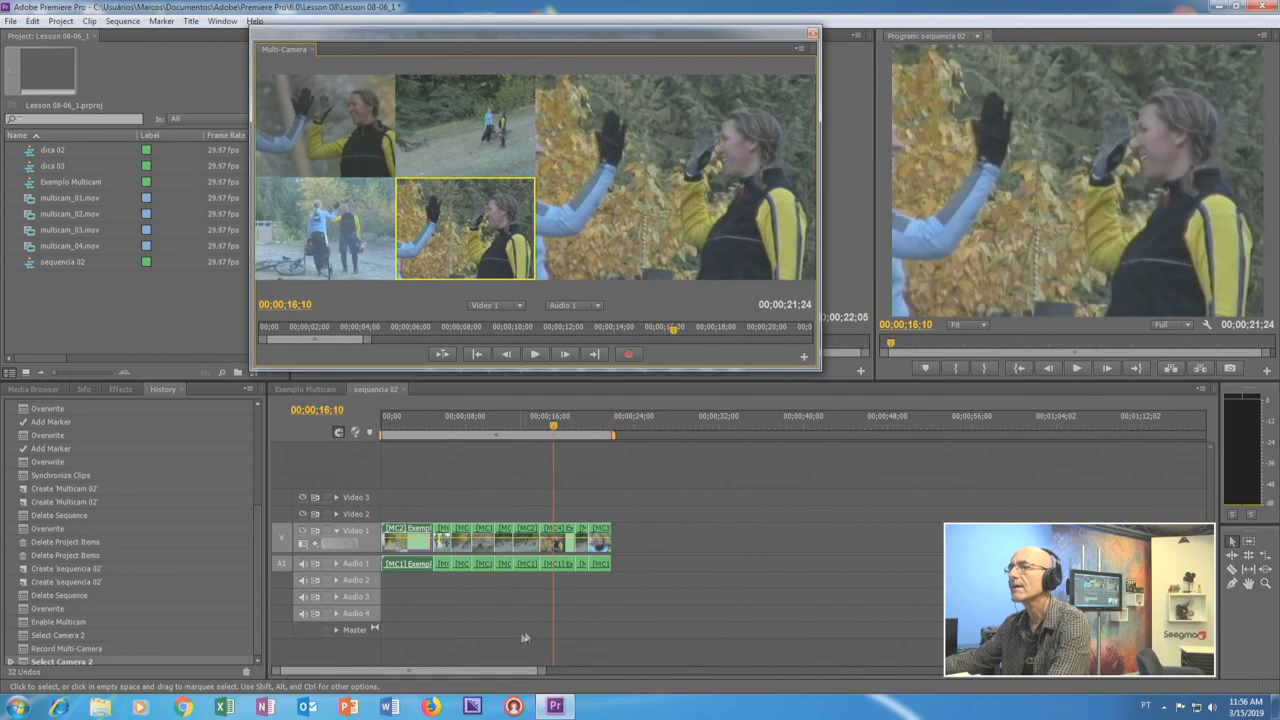
Put camera 3 at 16;10, then play on and cut back to camera 2
left_click(358, 240)
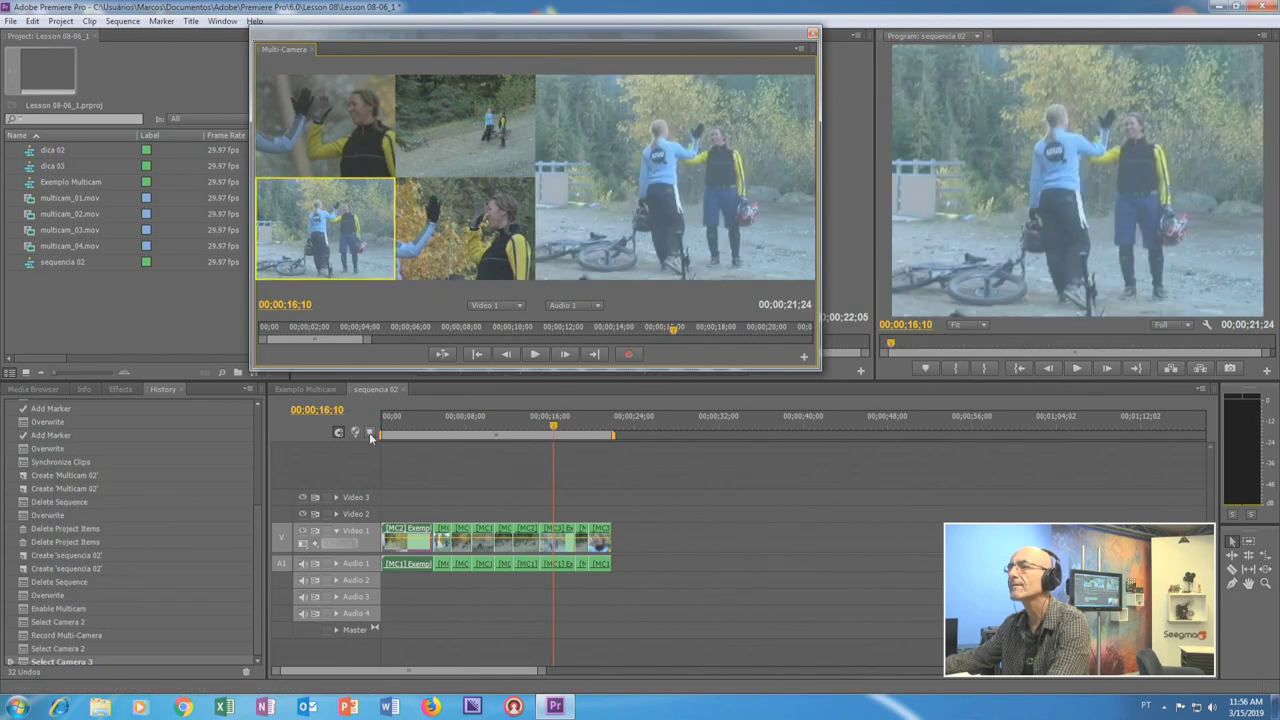
key("space")
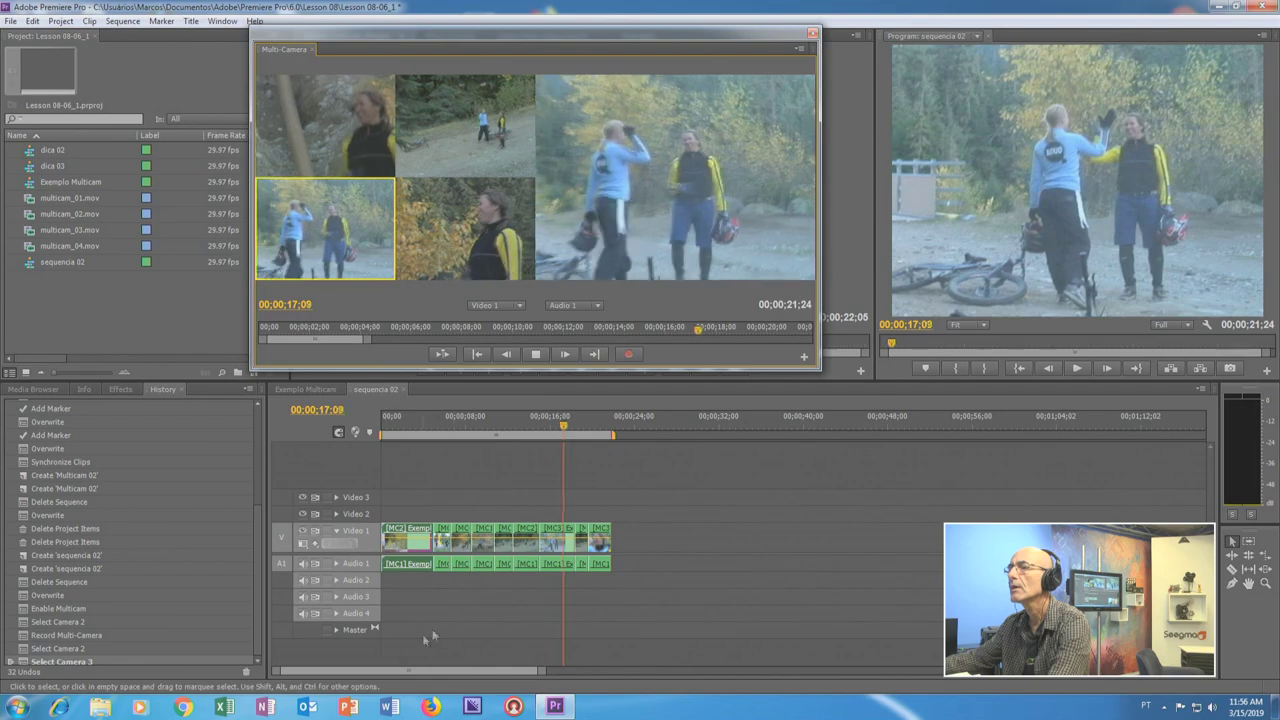
key("2")
key("space")
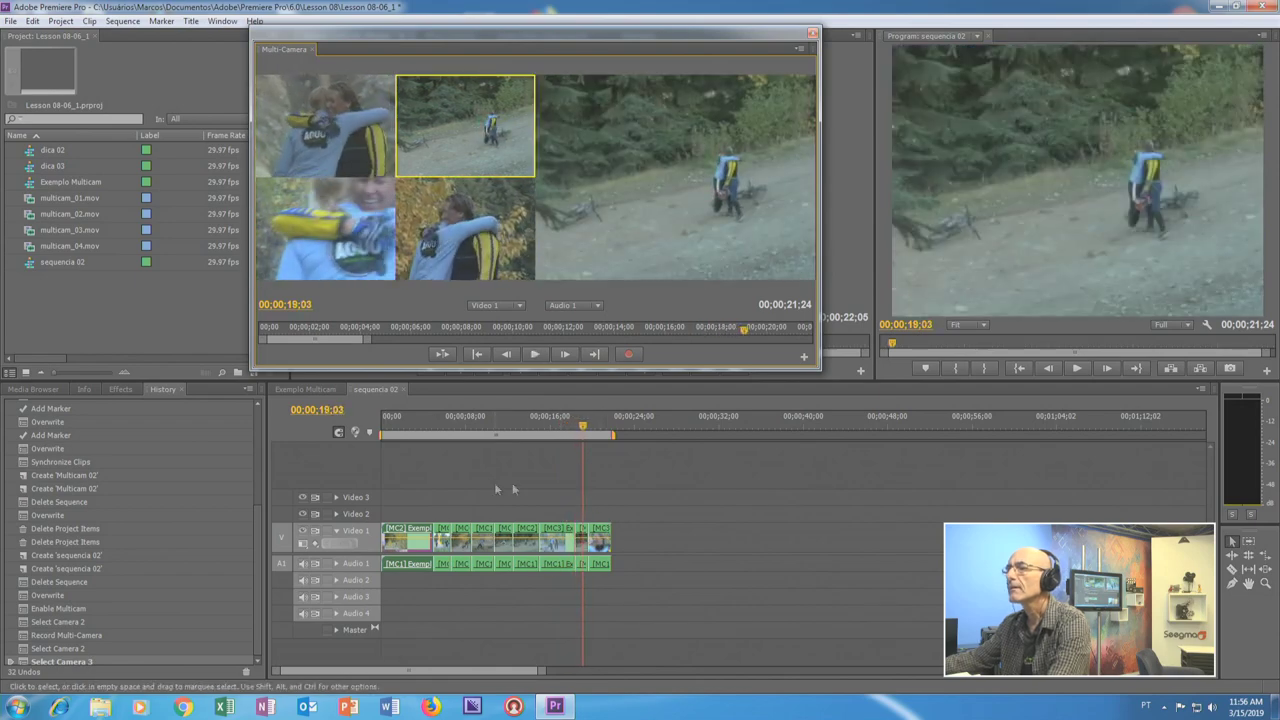